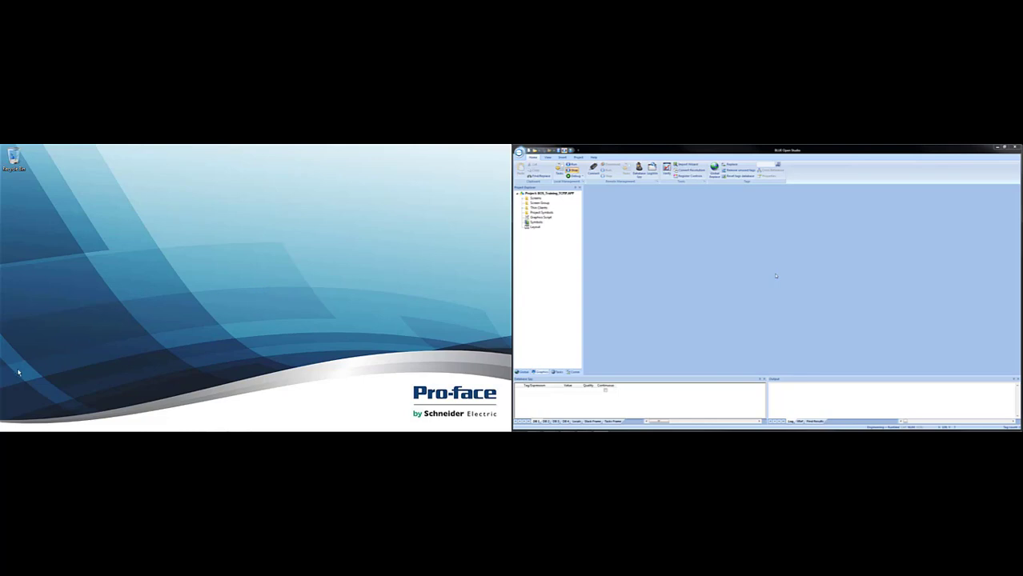
- Launch the BOS v8.0 Remote Agent from the Blue Open Studio v8.0 program group on the target machine
{"action": "left_click", "coordinate": [10, 425]}
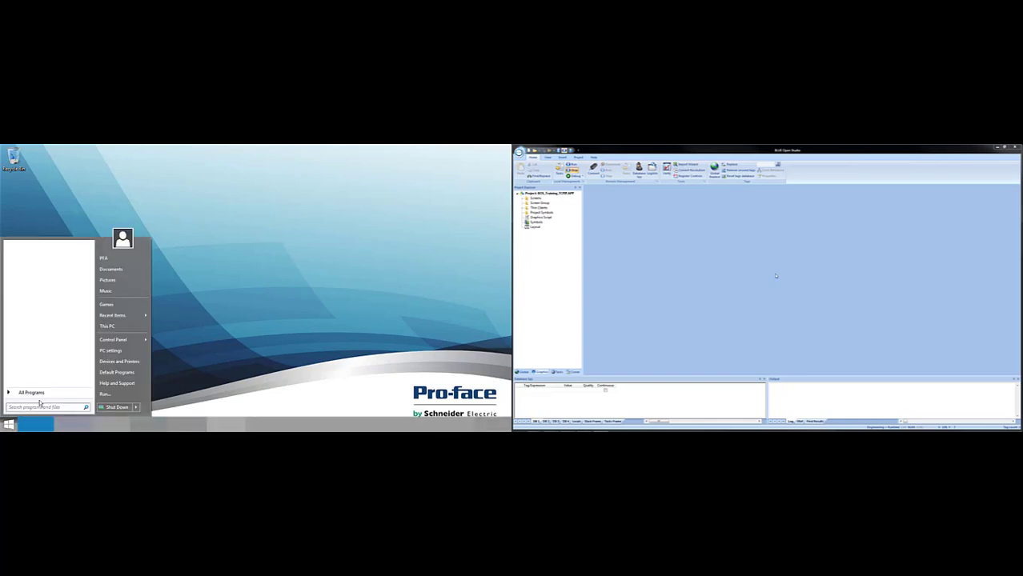
{"action": "left_click", "coordinate": [30, 392]}
{"action": "left_click", "coordinate": [26, 312]}
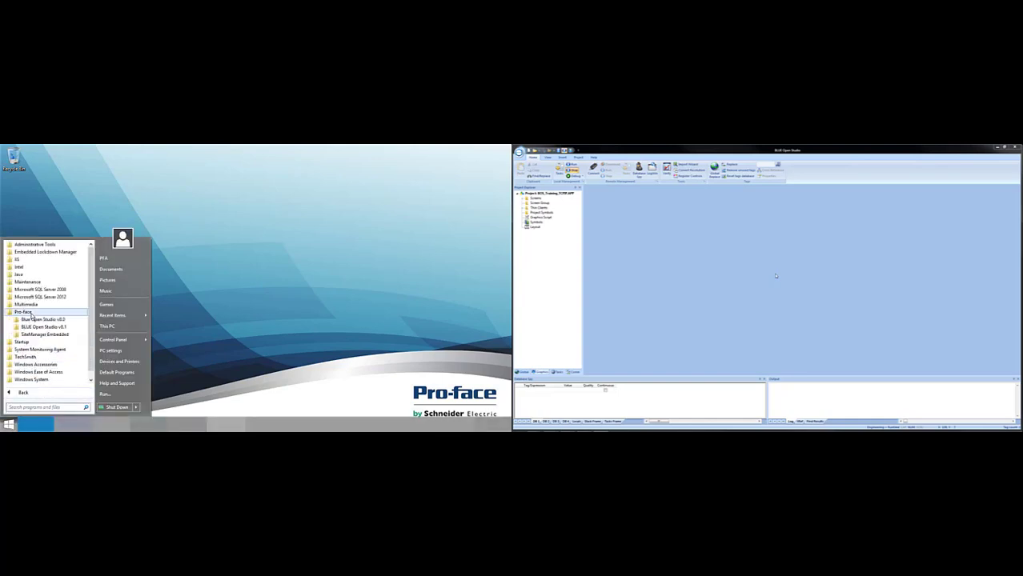
{"action": "left_click", "coordinate": [33, 319]}
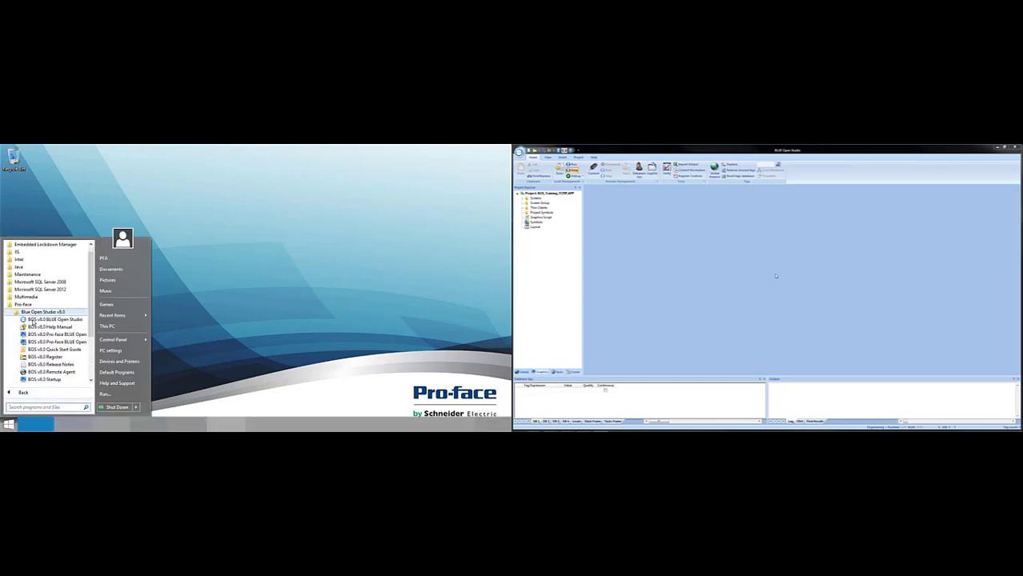
{"action": "left_click", "coordinate": [69, 373]}
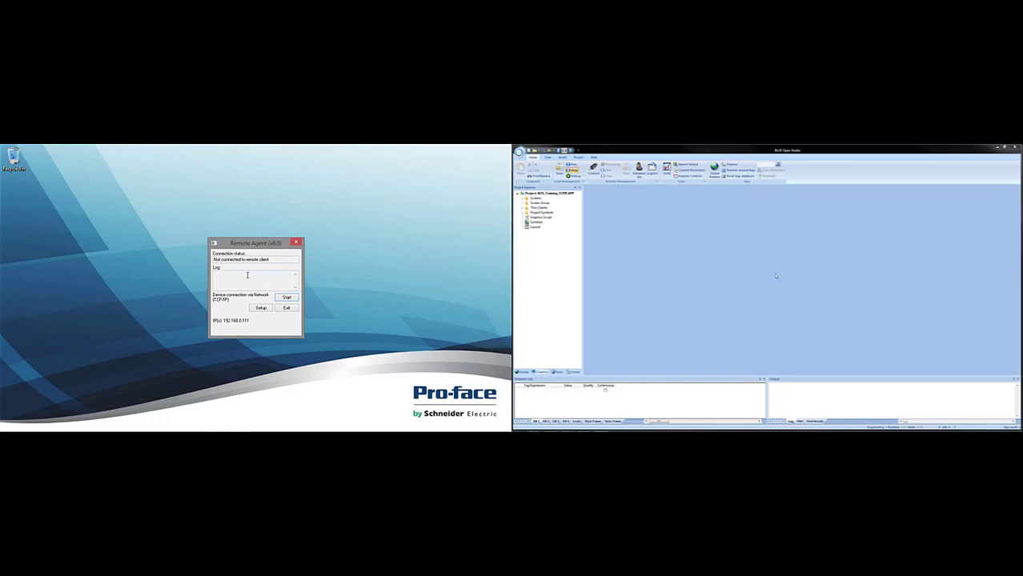
- Locate CEServer.exe in the target's Program Files (x86)\Pro-face\BLUE Open Studio v8.0\Bin folder, and close the file window
{"action": "key", "text": "super+e"}
{"action": "double_click", "coordinate": [178, 298]}
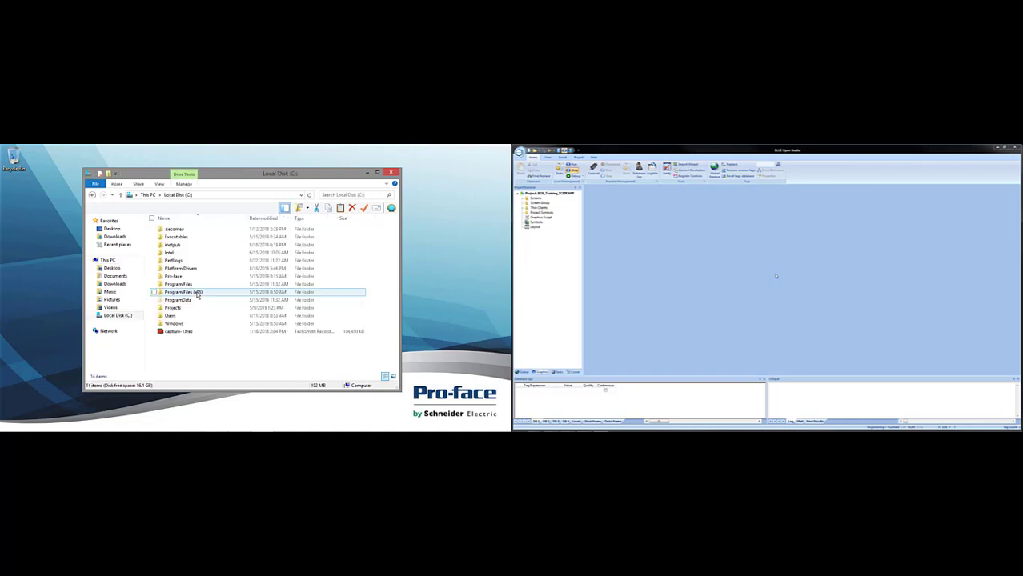
{"action": "double_click", "coordinate": [197, 293]}
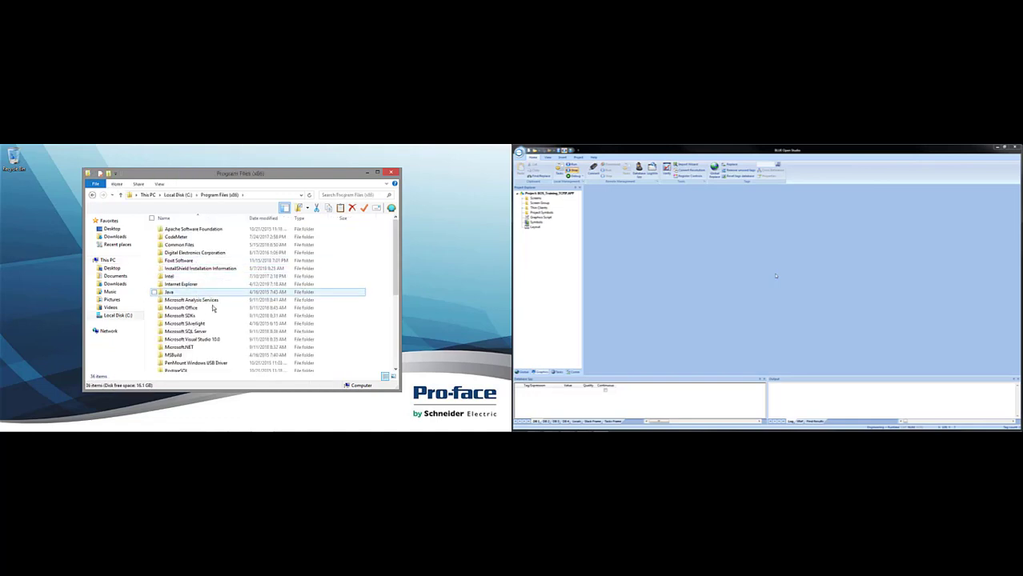
{"action": "scroll", "coordinate": [216, 320], "scroll_direction": "down", "scroll_amount": 5}
{"action": "left_click", "coordinate": [183, 268]}
{"action": "double_click", "coordinate": [182, 267]}
{"action": "double_click", "coordinate": [203, 242]}
{"action": "double_click", "coordinate": [169, 229]}
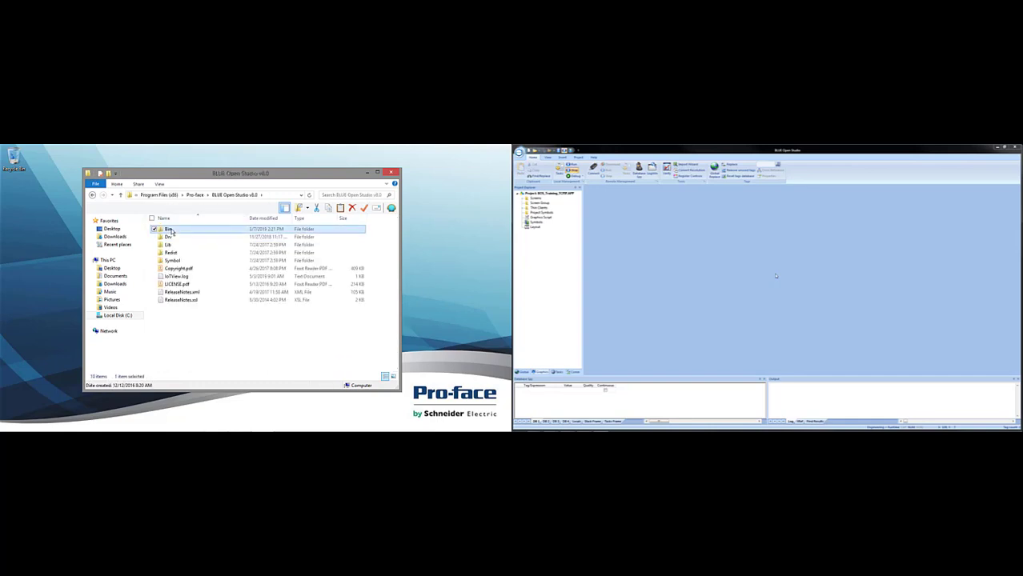
{"action": "scroll", "coordinate": [231, 259], "scroll_direction": "down", "scroll_amount": 10}
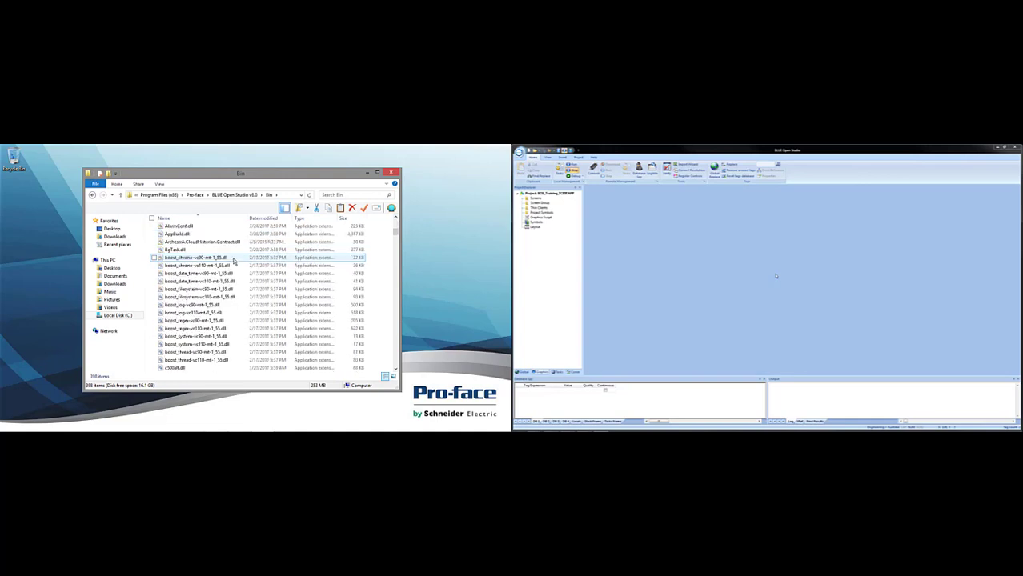
{"action": "scroll", "coordinate": [232, 259], "scroll_direction": "down", "scroll_amount": 3}
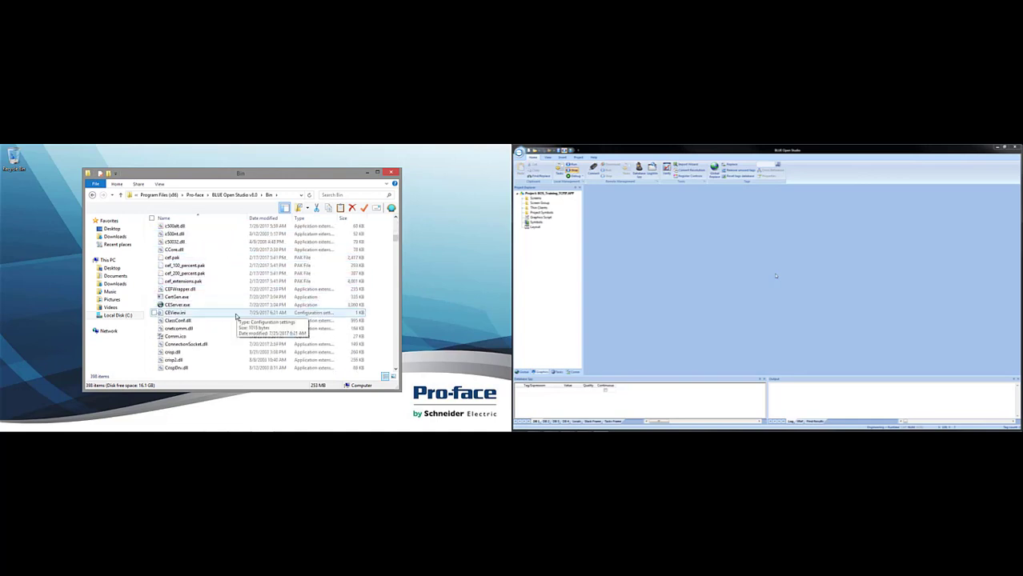
{"action": "left_click", "coordinate": [216, 305]}
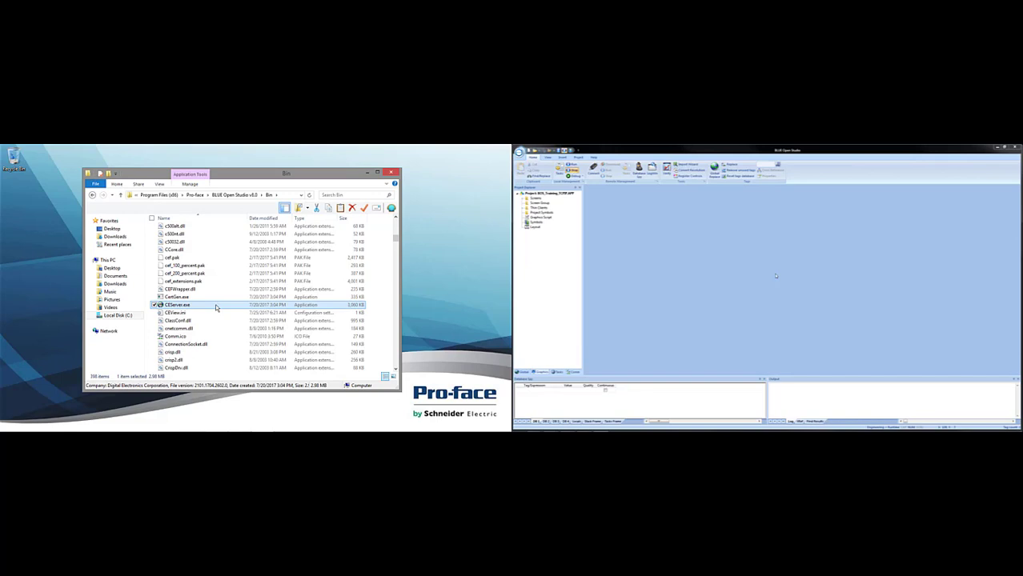
{"action": "left_click", "coordinate": [390, 173]}
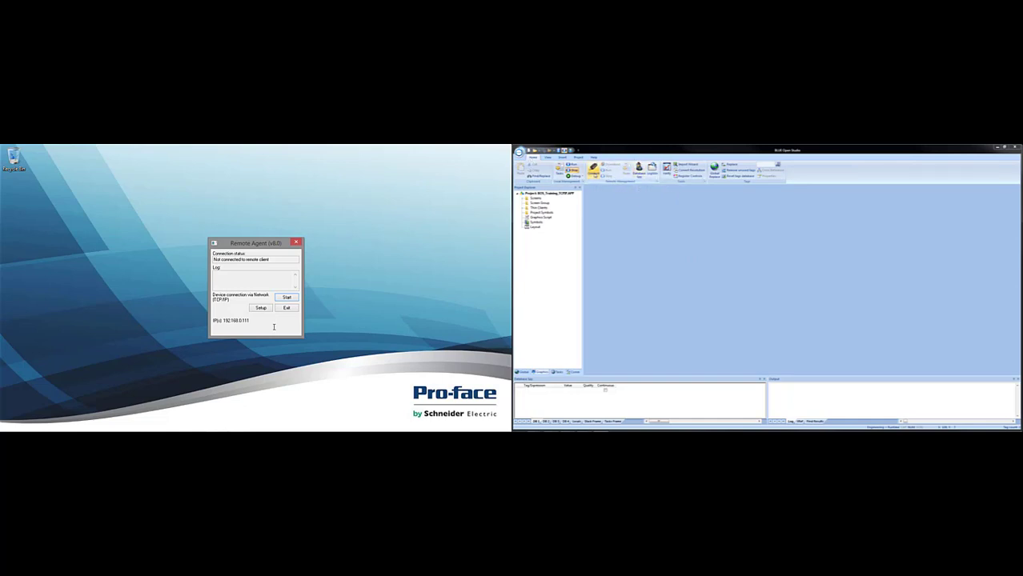
- Open Remote Management in the development software and review its project, import and embedded license settings
{"action": "left_click", "coordinate": [593, 170]}
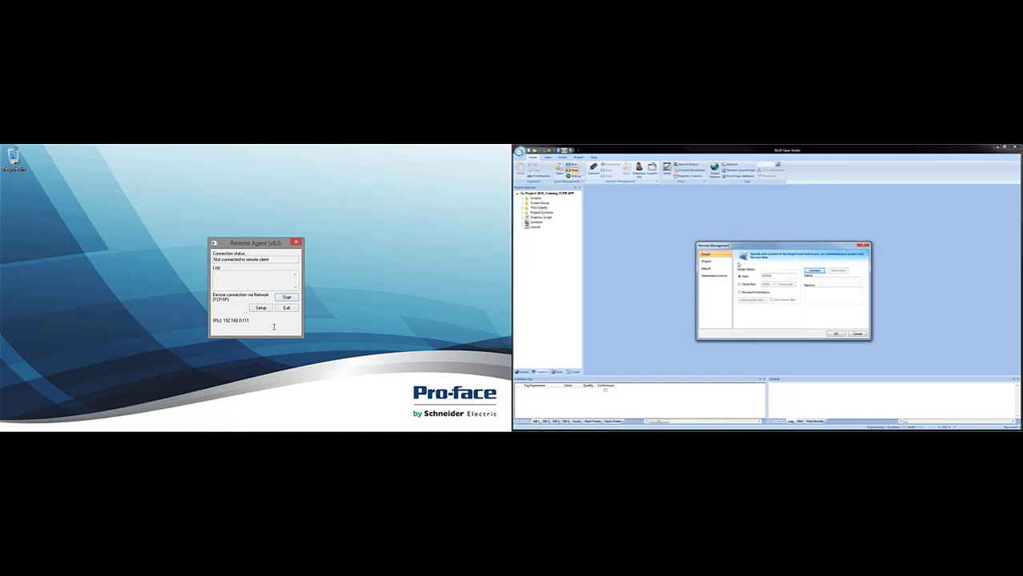
{"action": "left_click", "coordinate": [706, 262]}
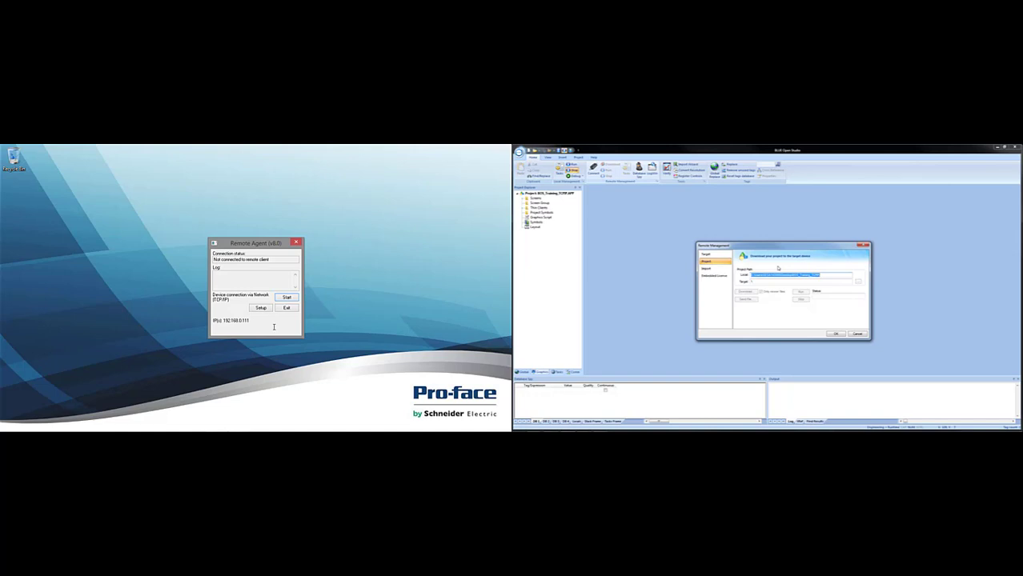
{"action": "left_click", "coordinate": [711, 270]}
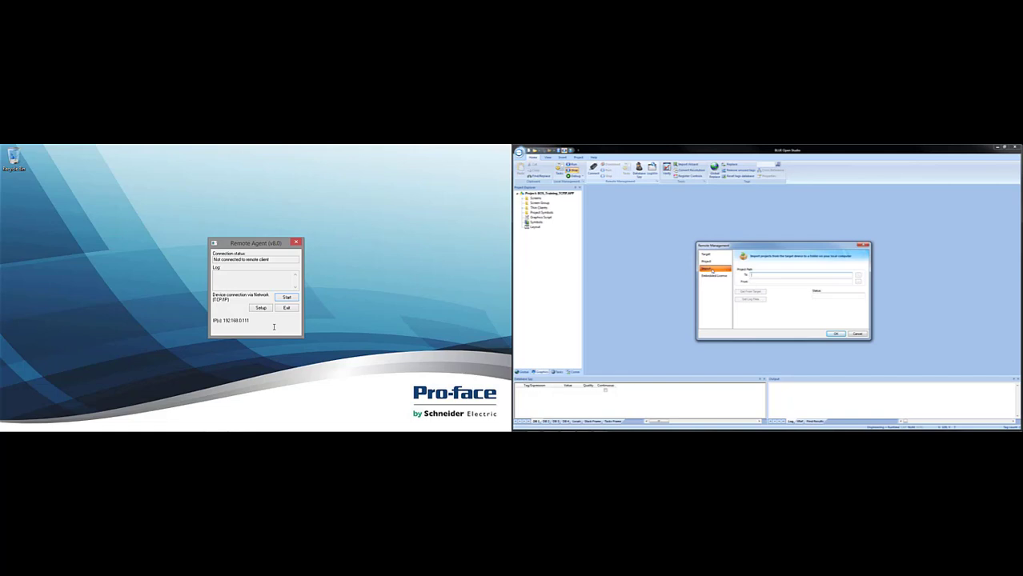
{"action": "left_click", "coordinate": [720, 277]}
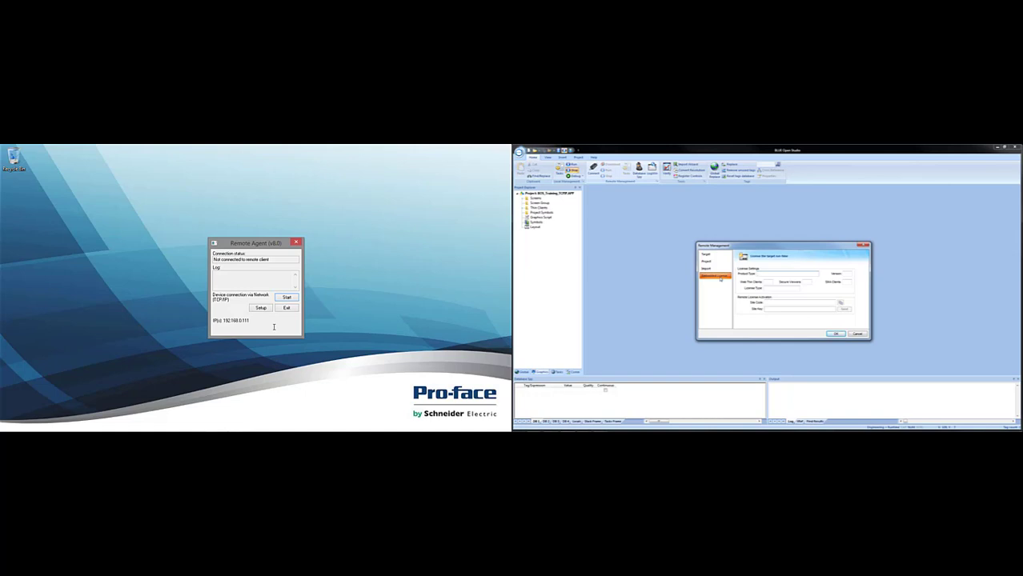
- Set the target station's host address to 192.168.0.111 and connect to it
{"action": "left_click", "coordinate": [714, 254]}
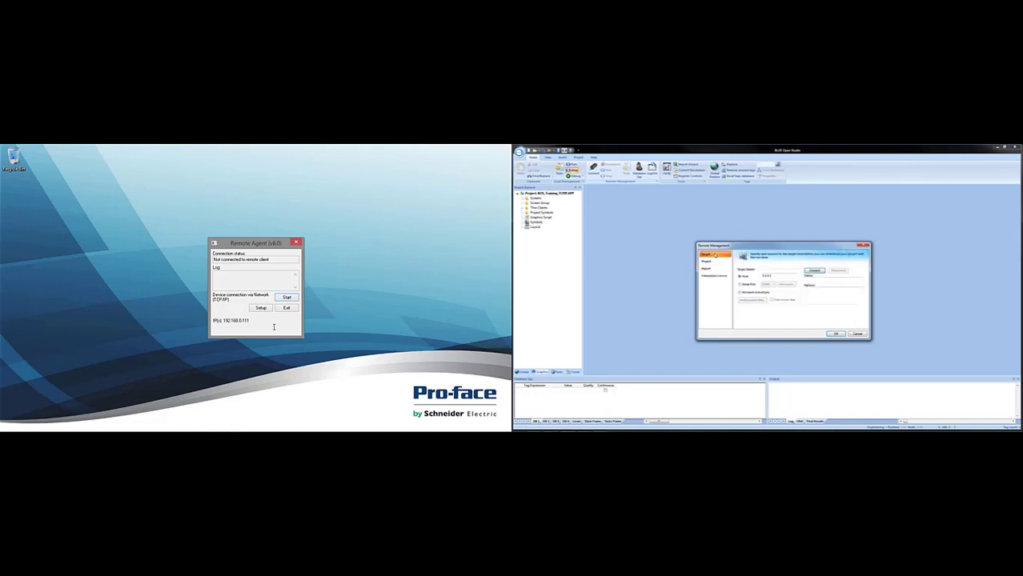
{"action": "left_click_drag", "start_coordinate": [782, 276], "coordinate": [747, 270]}
{"action": "type", "text": "192.168.0.111"}
{"action": "left_click", "coordinate": [814, 271]}
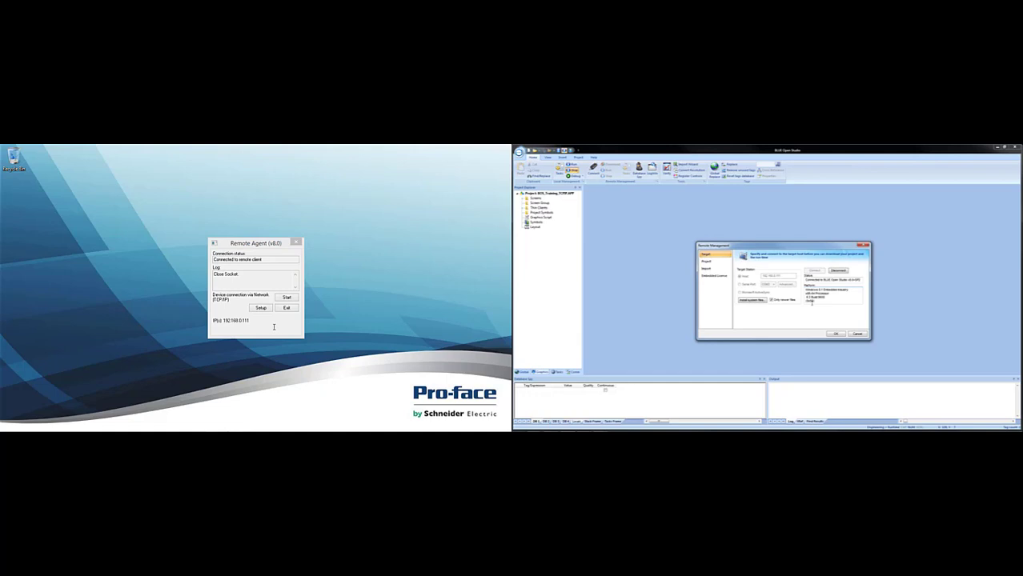
- Review the project download and import options for the connected target, and return to the project download settings
{"action": "left_click", "coordinate": [706, 261]}
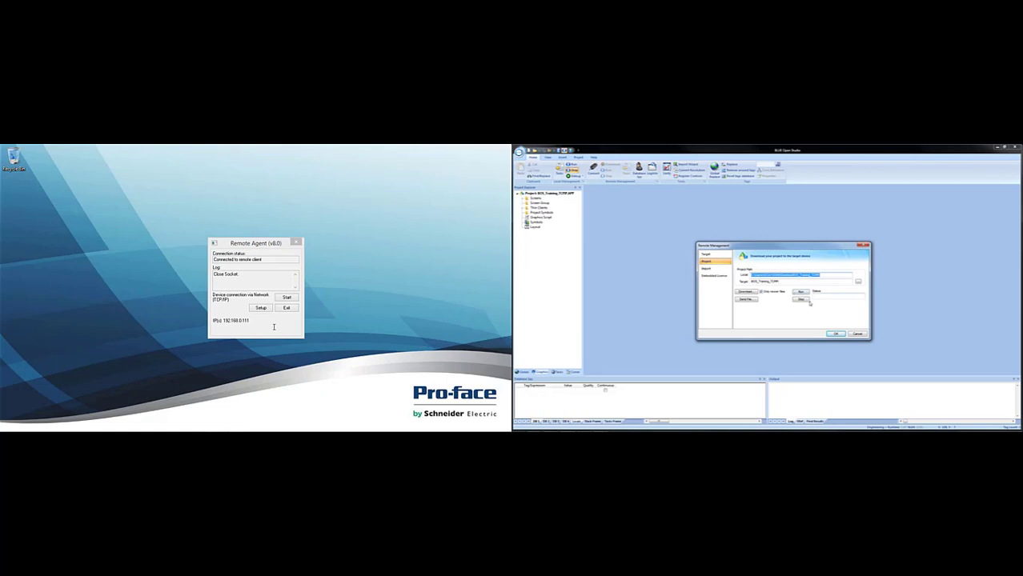
{"action": "left_click", "coordinate": [709, 269]}
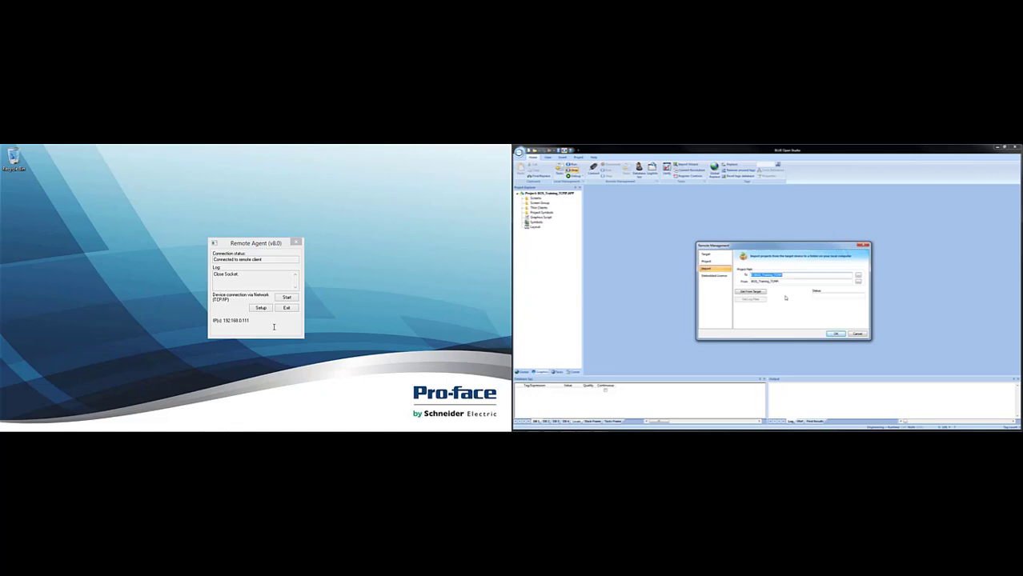
{"action": "left_click", "coordinate": [709, 261]}
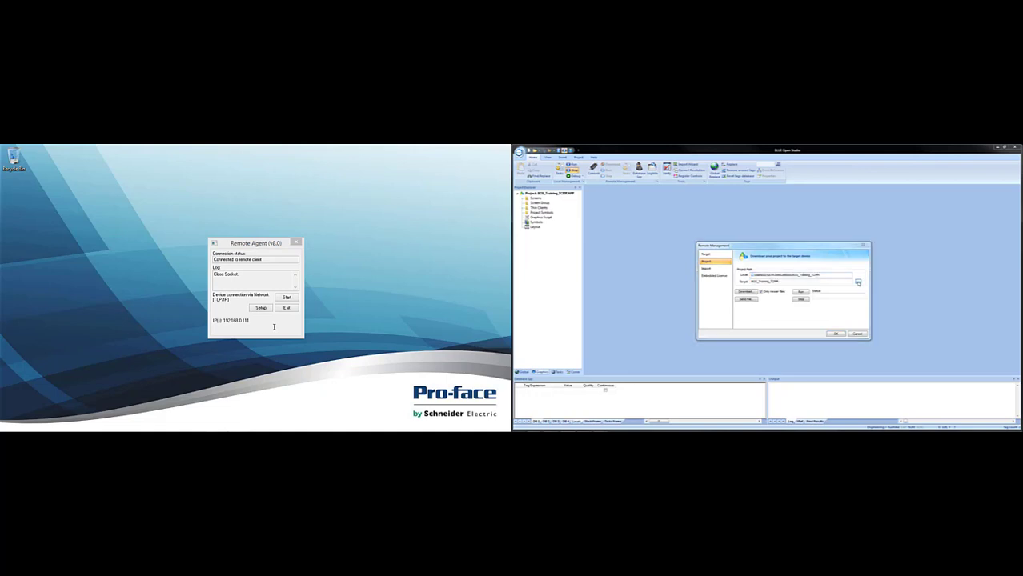
- Browse the target device's C: drive to the Projects folder for the download destination
{"action": "left_click", "coordinate": [857, 283]}
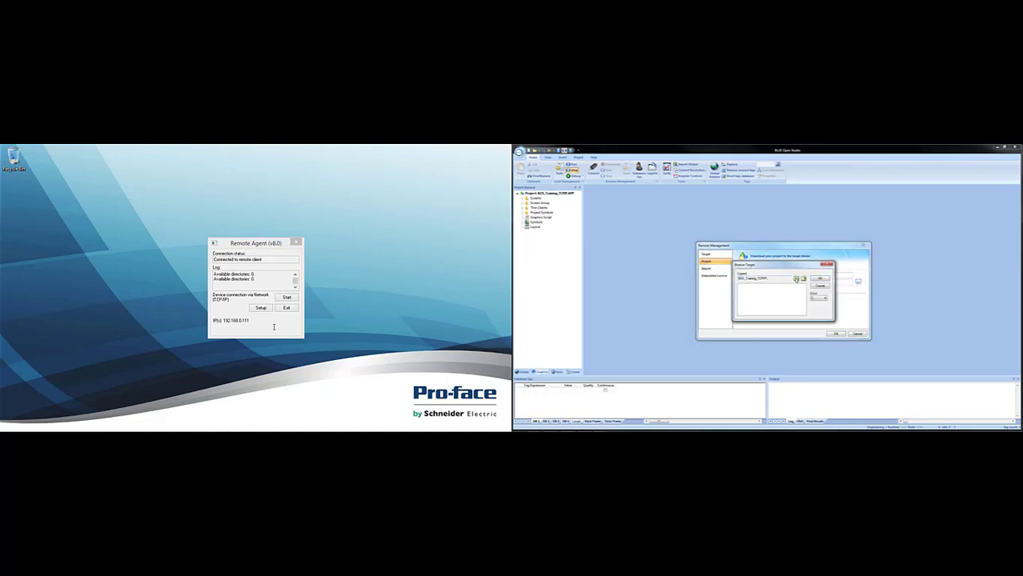
{"action": "left_click", "coordinate": [818, 297]}
{"action": "left_click", "coordinate": [819, 304]}
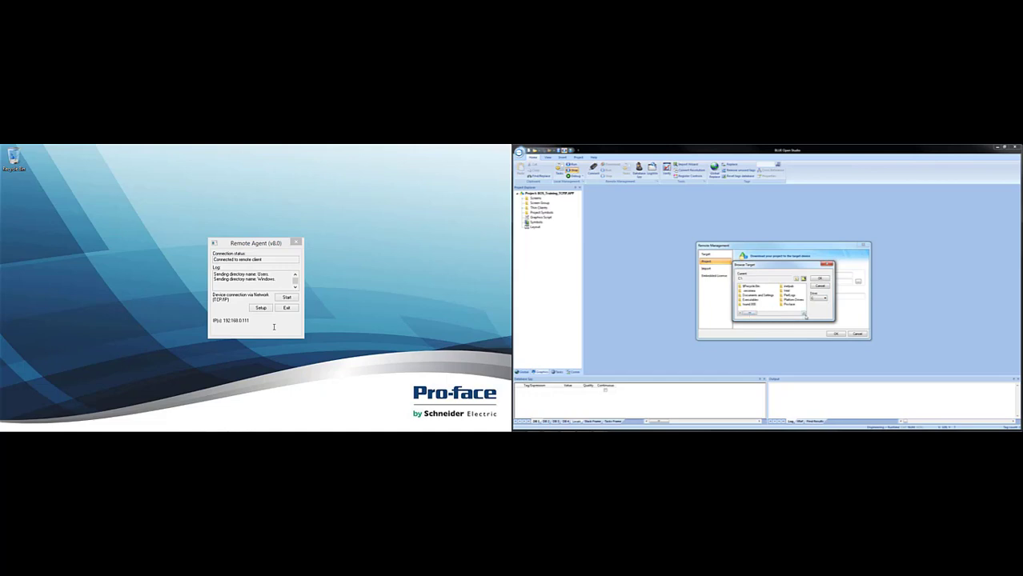
{"action": "left_click", "coordinate": [803, 313]}
{"action": "left_click", "coordinate": [803, 315]}
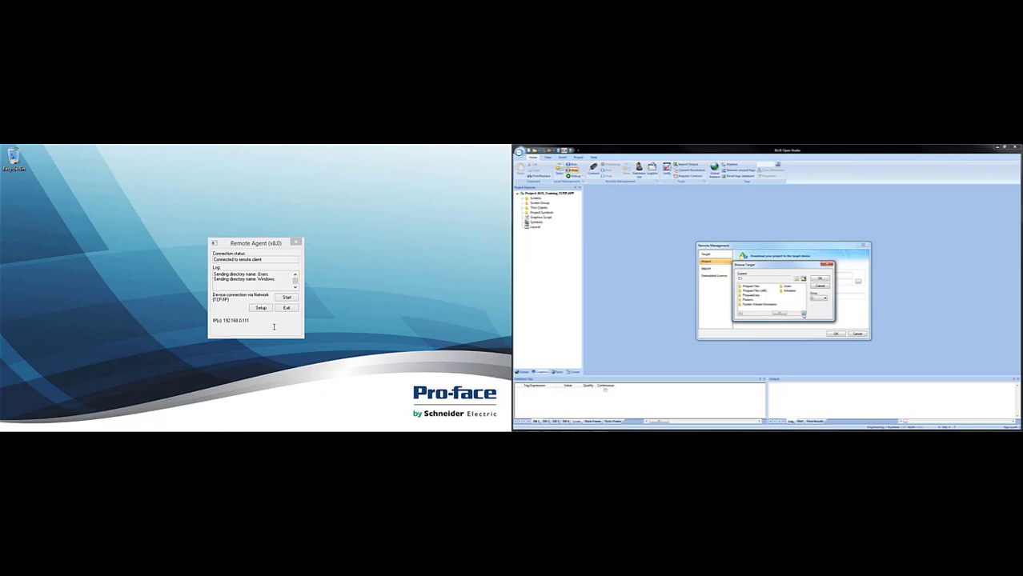
{"action": "double_click", "coordinate": [747, 300]}
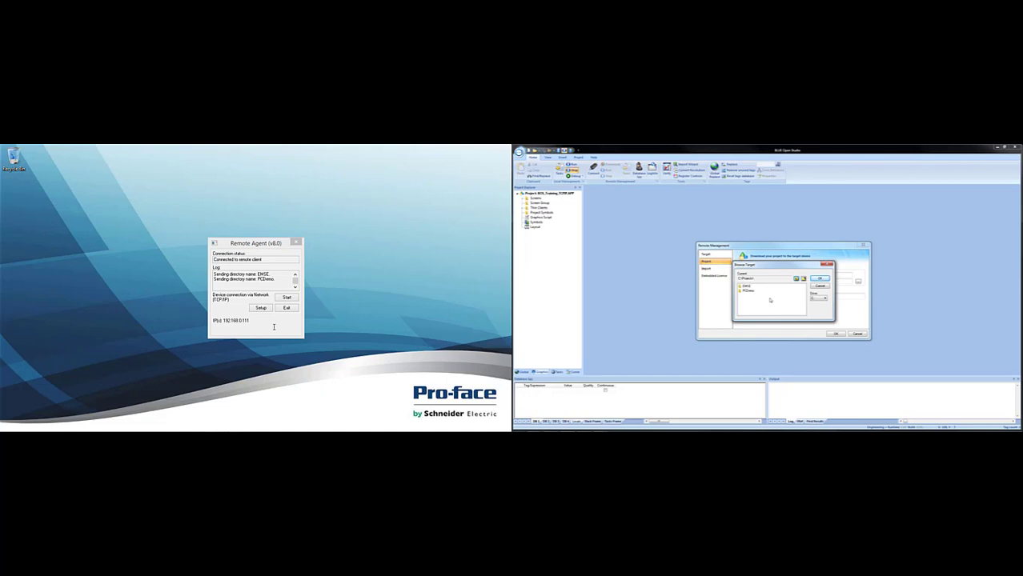
- Open the C:\Projects folder in File Explorer on the target machine and move its window so Remote Agent can be seen too
{"action": "key", "text": "super+e"}
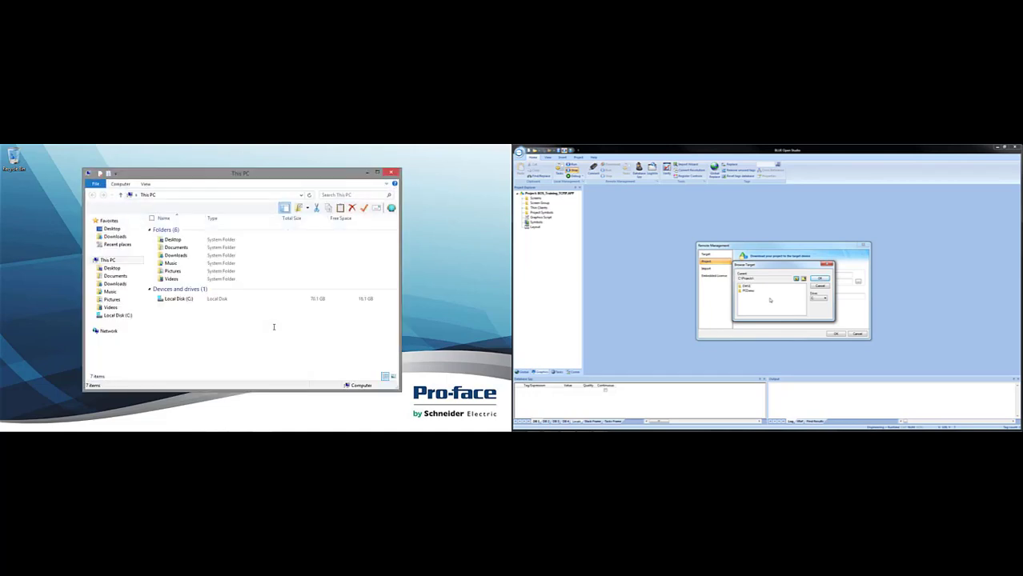
{"action": "double_click", "coordinate": [179, 298]}
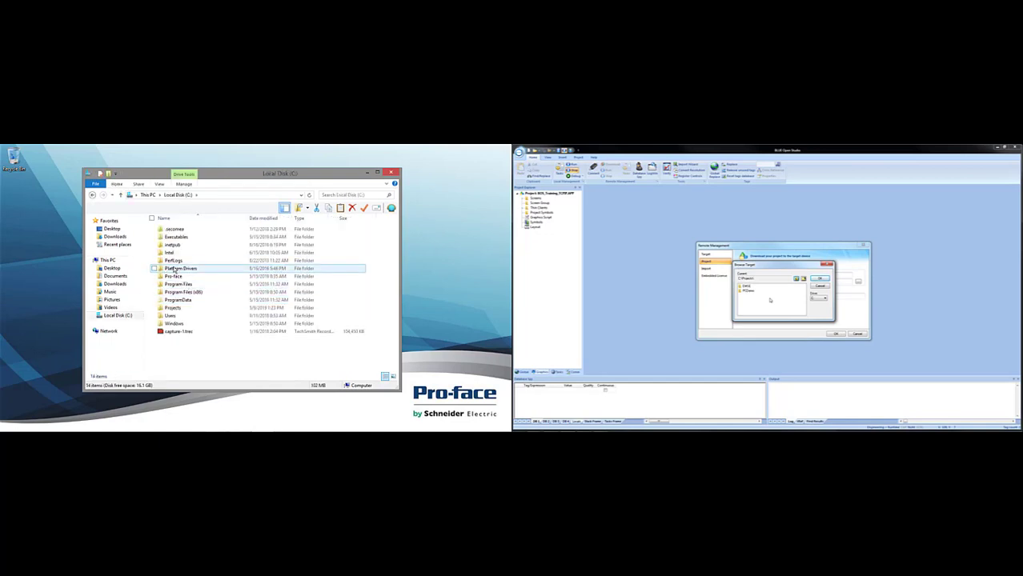
{"action": "double_click", "coordinate": [175, 309]}
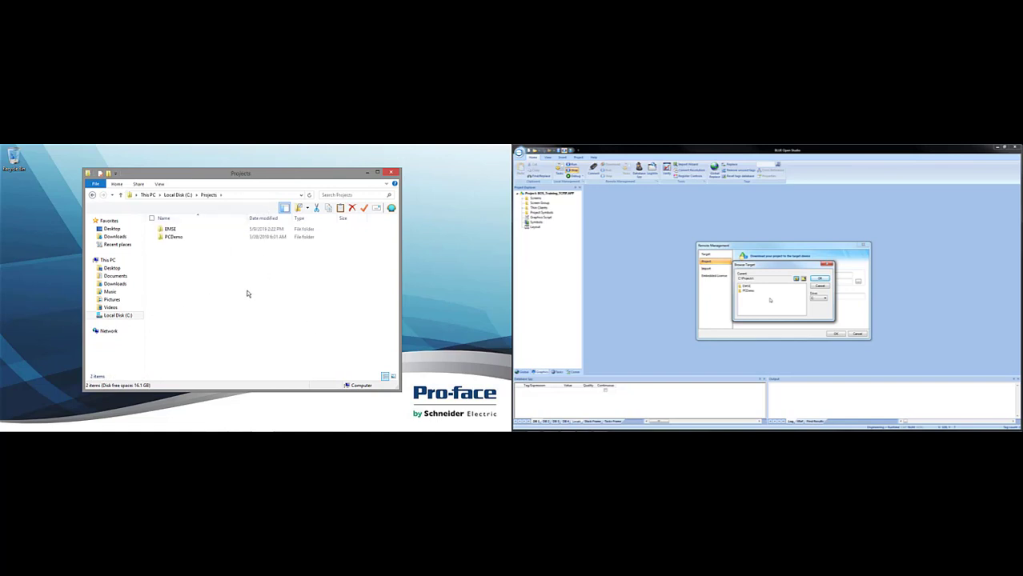
{"action": "left_click_drag", "start_coordinate": [224, 177], "coordinate": [202, 170]}
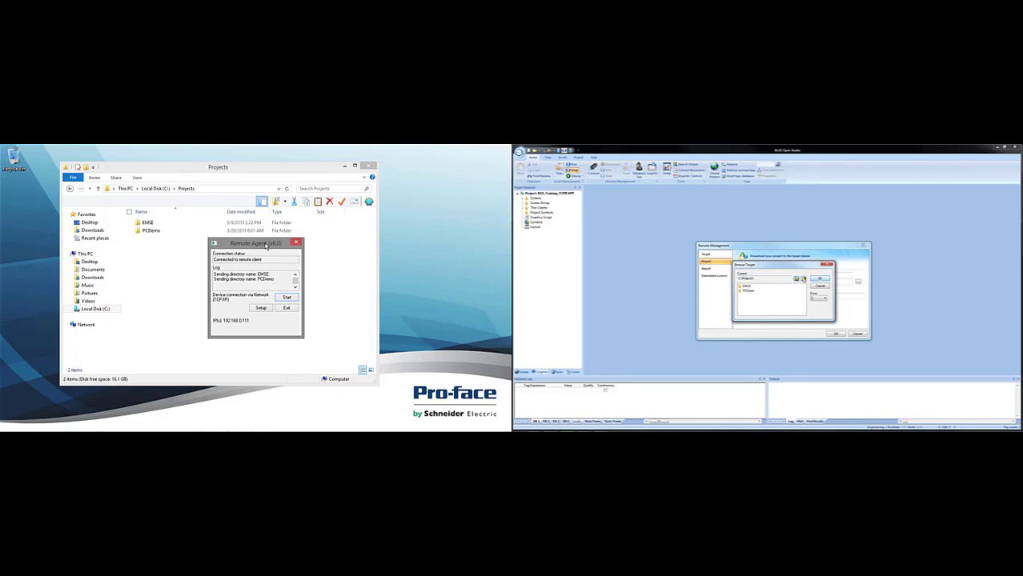
- Create a directory named TCPIP_Demo in the target's Projects folder and select it as the download path
{"action": "left_click", "coordinate": [803, 279]}
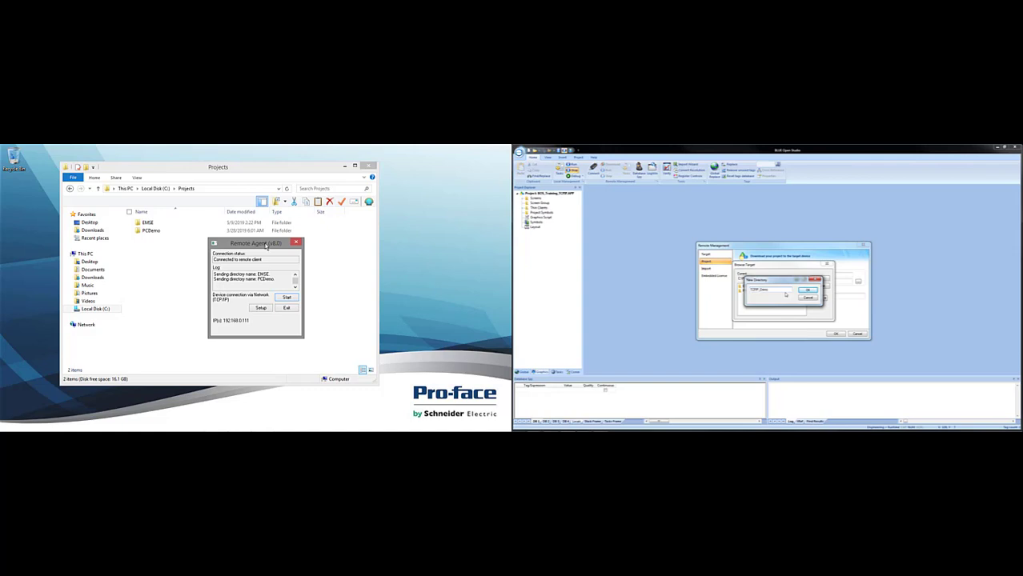
{"action": "key", "text": "Return"}
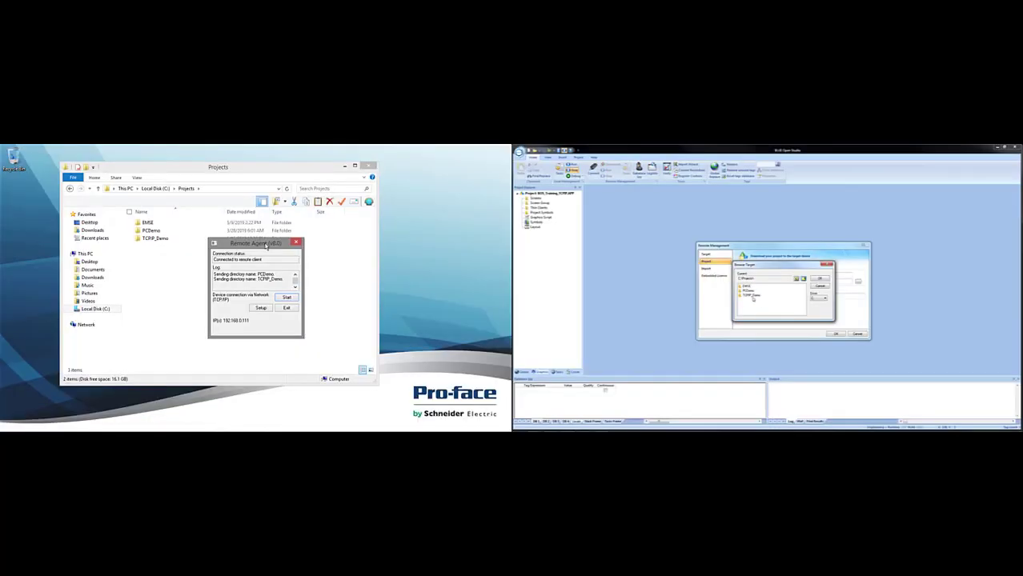
{"action": "left_click", "coordinate": [752, 295]}
{"action": "left_click", "coordinate": [818, 279]}
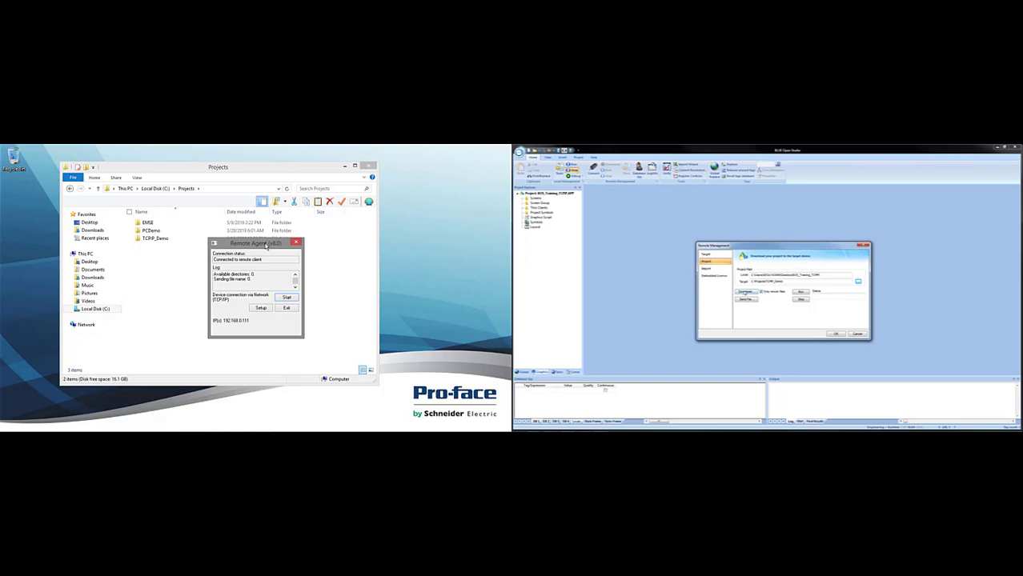
- Download the project to the target device, agreeing to proceed despite the product type warning
{"action": "left_click", "coordinate": [744, 293]}
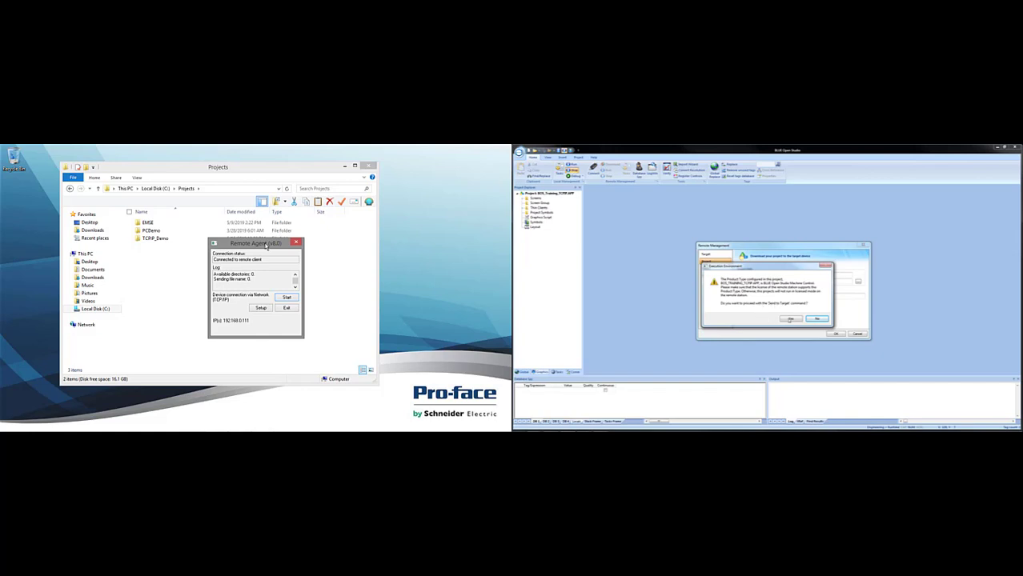
{"action": "left_click", "coordinate": [790, 318]}
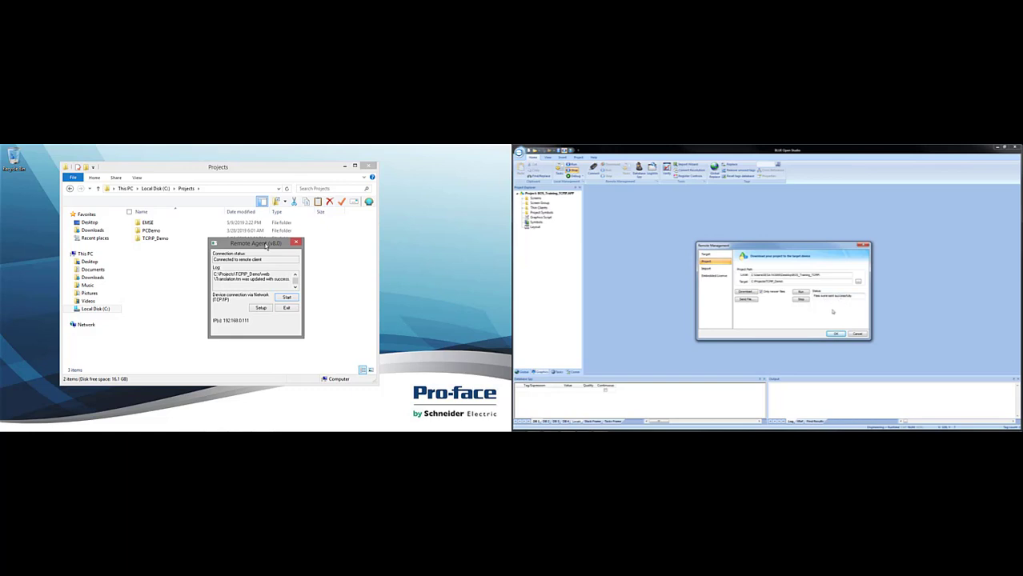
- Move the Remote Agent window clear of File Explorer and open the TCPIP_Demo folder to inspect the downloaded files
{"action": "left_click_drag", "start_coordinate": [245, 244], "coordinate": [425, 237]}
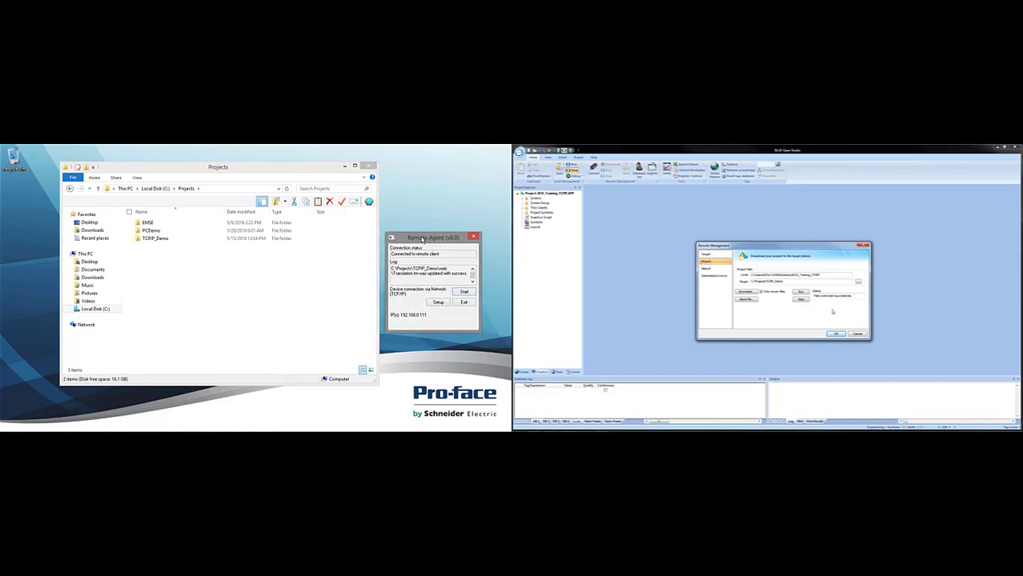
{"action": "left_click", "coordinate": [164, 239]}
{"action": "double_click", "coordinate": [164, 239]}
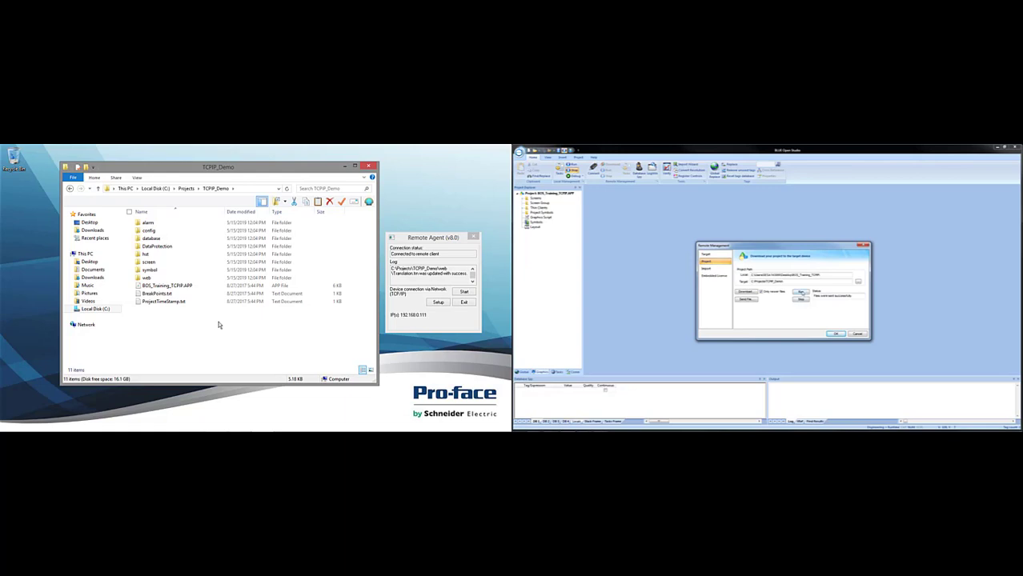
- Run the downloaded project on the target device and disconnect from the target, closing Remote Management
{"action": "left_click", "coordinate": [800, 293]}
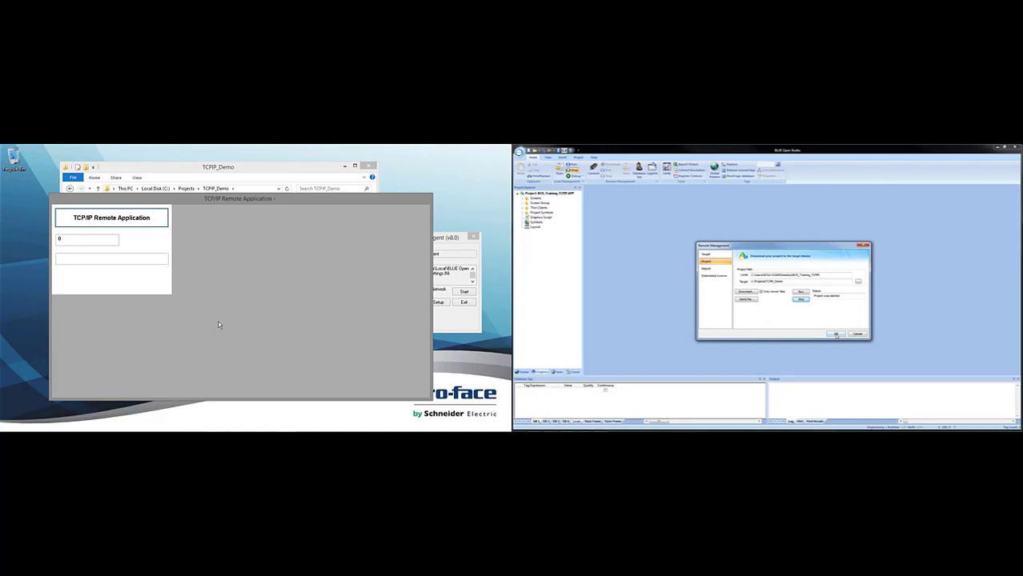
{"action": "left_click", "coordinate": [708, 254]}
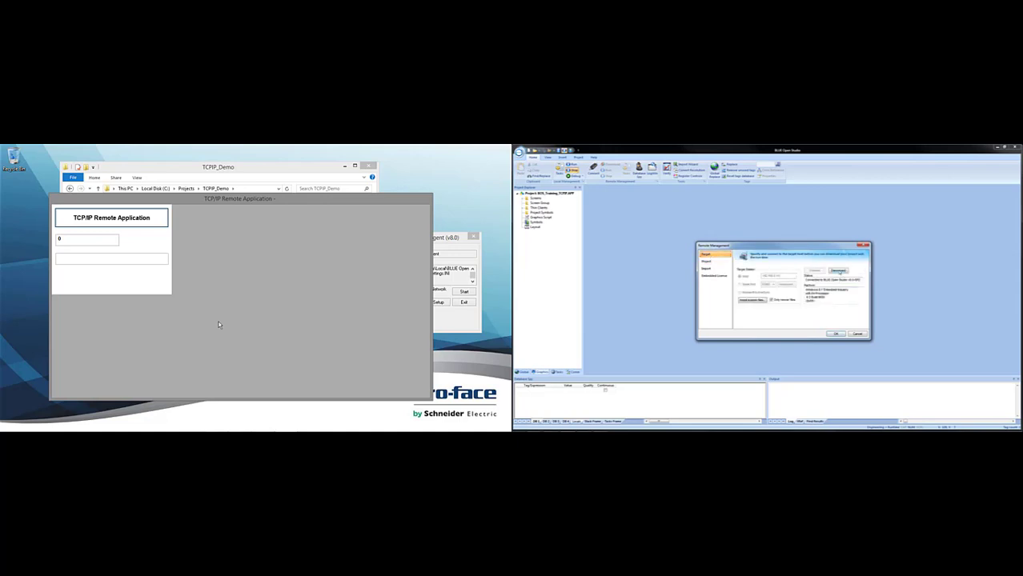
{"action": "left_click", "coordinate": [837, 271]}
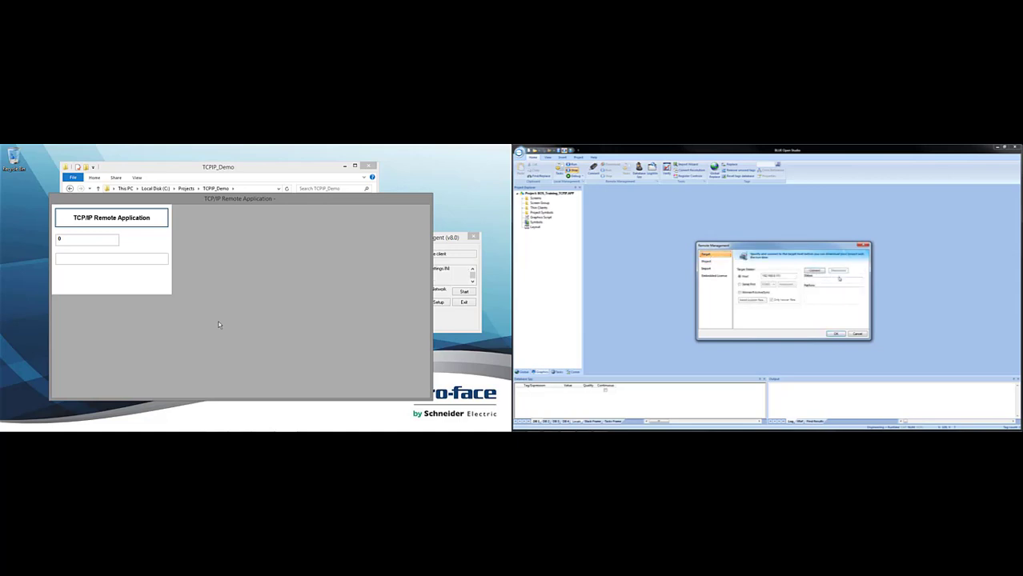
{"action": "left_click", "coordinate": [835, 333]}
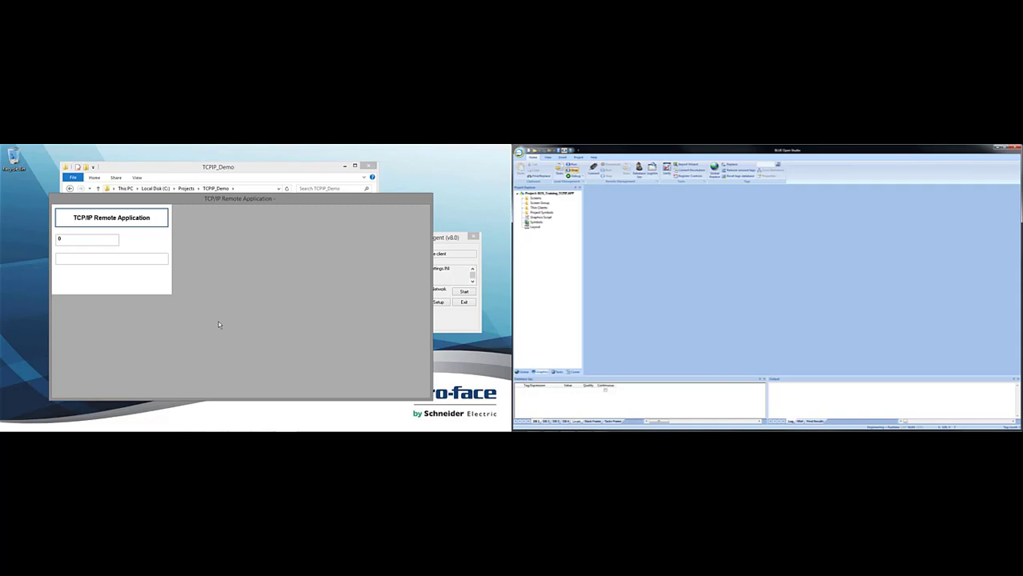
- Open the BOS_Training project on the development machine and run it locally
{"action": "left_click", "coordinate": [520, 151]}
{"action": "left_click", "coordinate": [575, 179]}
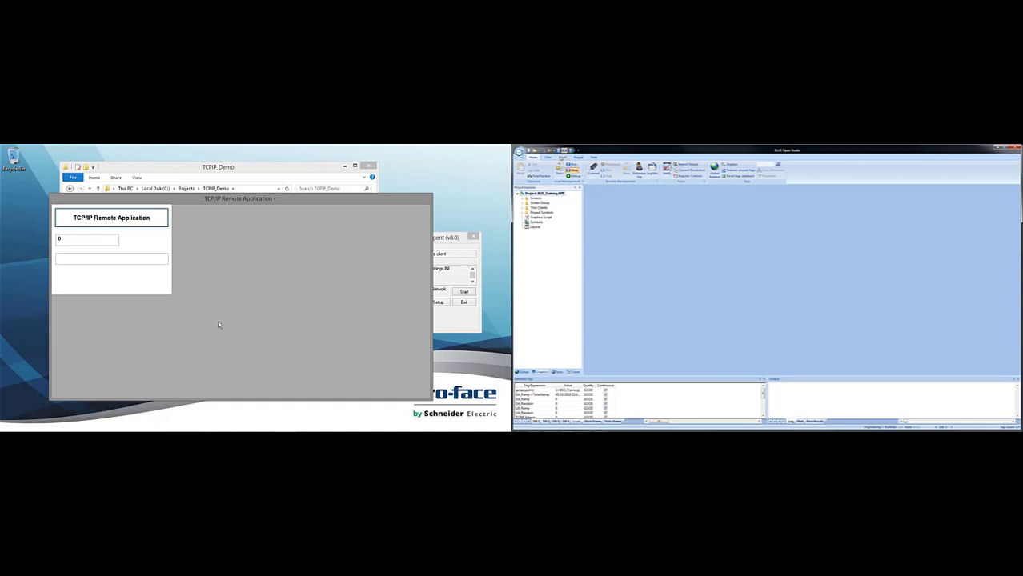
{"action": "left_click", "coordinate": [559, 151]}
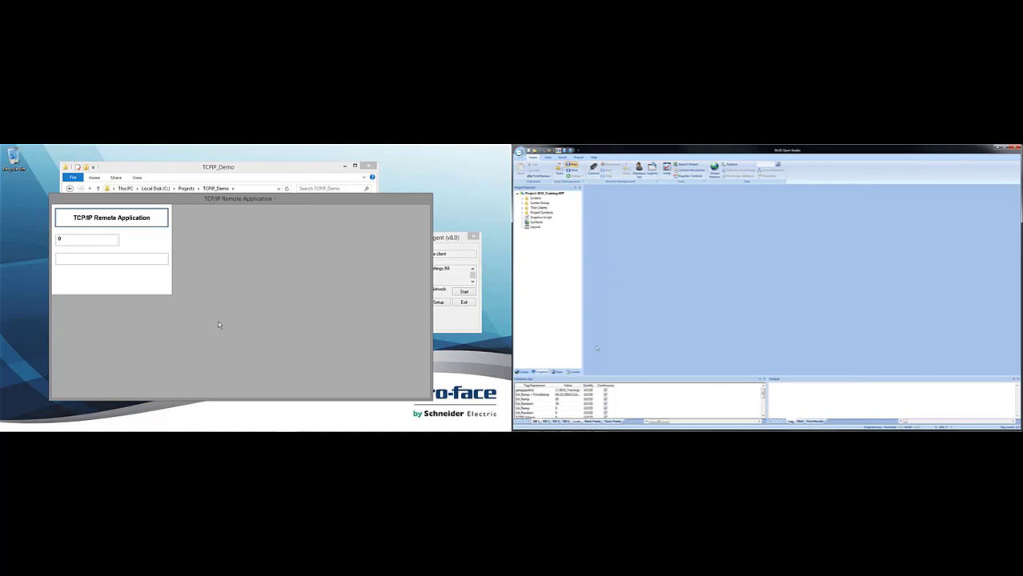
- Open the Training TCP/IP client worksheet among the project's communication drivers
{"action": "left_click", "coordinate": [541, 398]}
{"action": "scroll", "coordinate": [541, 397], "scroll_direction": "down", "scroll_amount": 6}
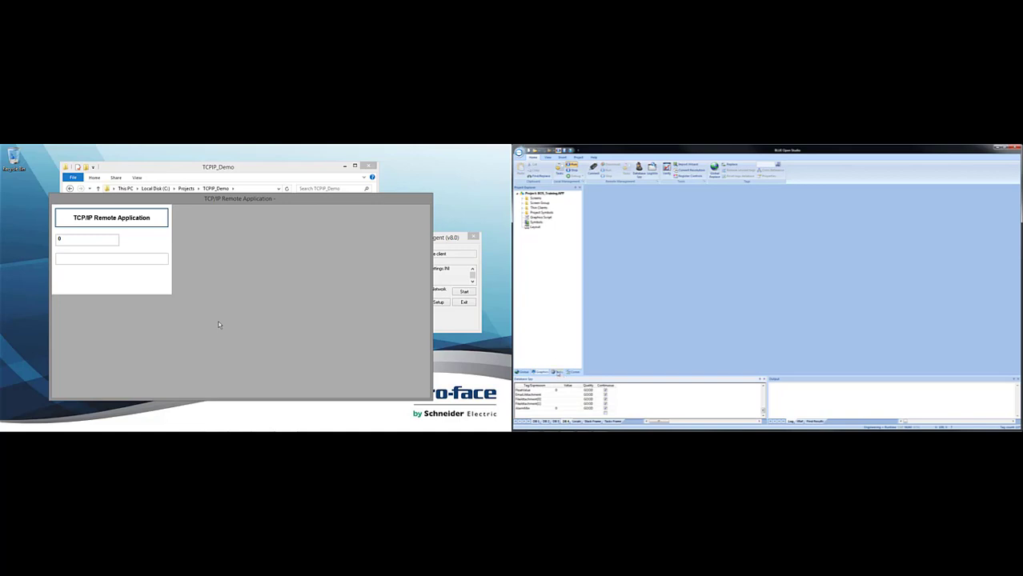
{"action": "left_click", "coordinate": [559, 372]}
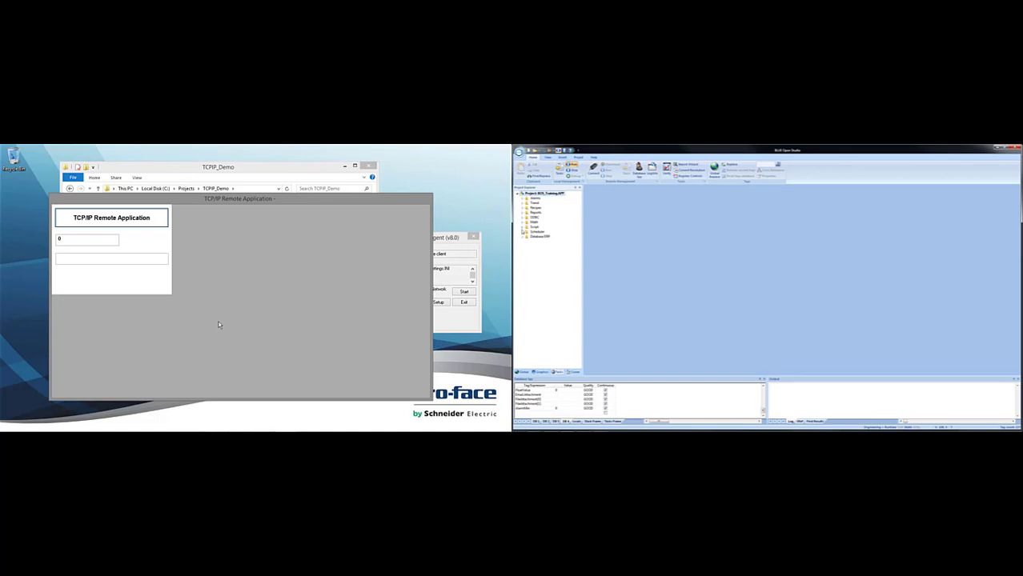
{"action": "left_click", "coordinate": [571, 373]}
{"action": "left_click", "coordinate": [524, 224]}
{"action": "double_click", "coordinate": [547, 228]}
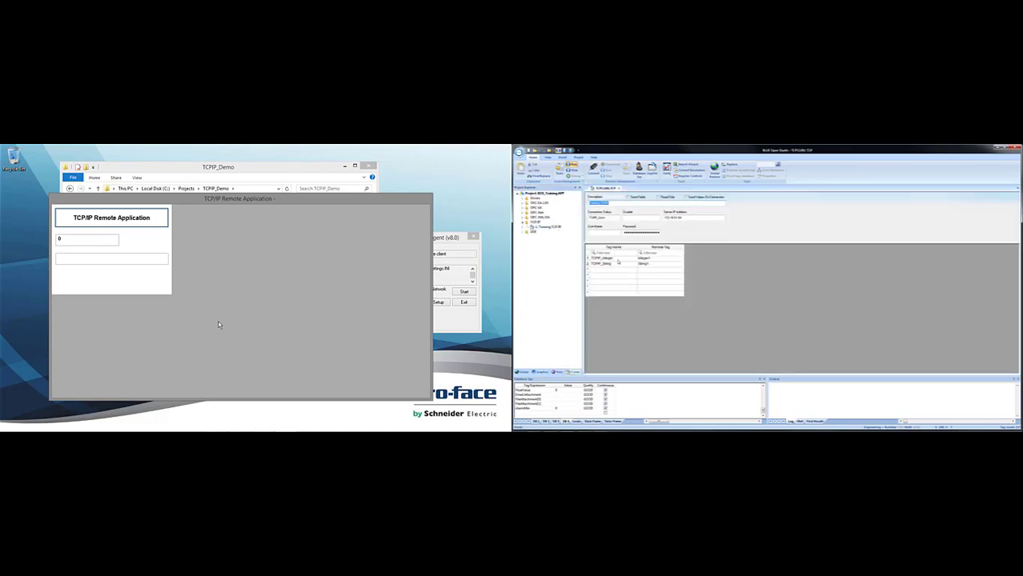
- Copy the tags TCPIP_Integer and TCPIP_String from the TCP/IP worksheet into the end of the Database Spy list
{"action": "left_click", "coordinate": [616, 264]}
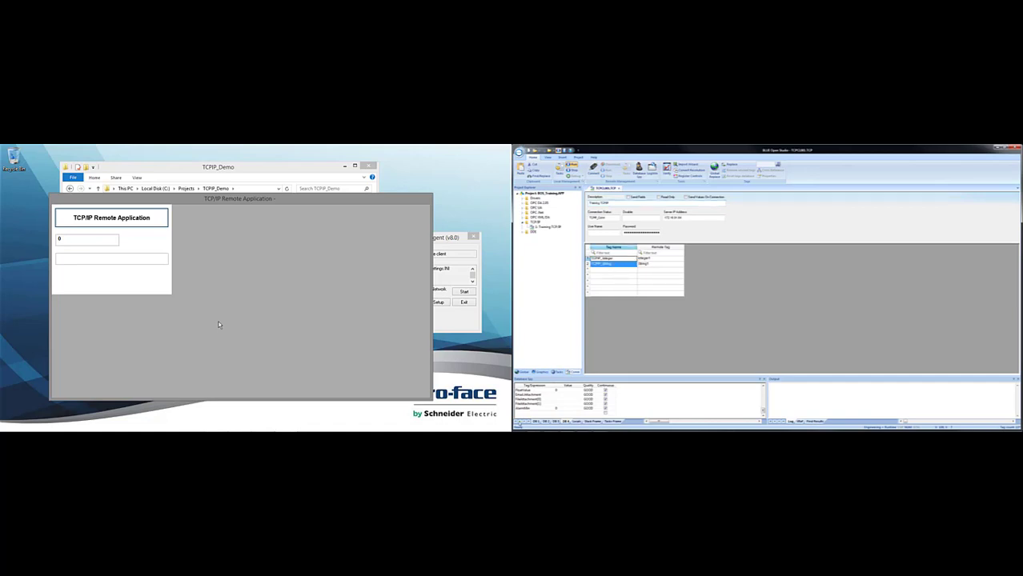
{"action": "left_click", "coordinate": [535, 413]}
{"action": "type", "text": "TCPIP_Integer TCPIP_String"}
{"action": "scroll", "coordinate": [538, 414], "scroll_direction": "down", "scroll_amount": 1}
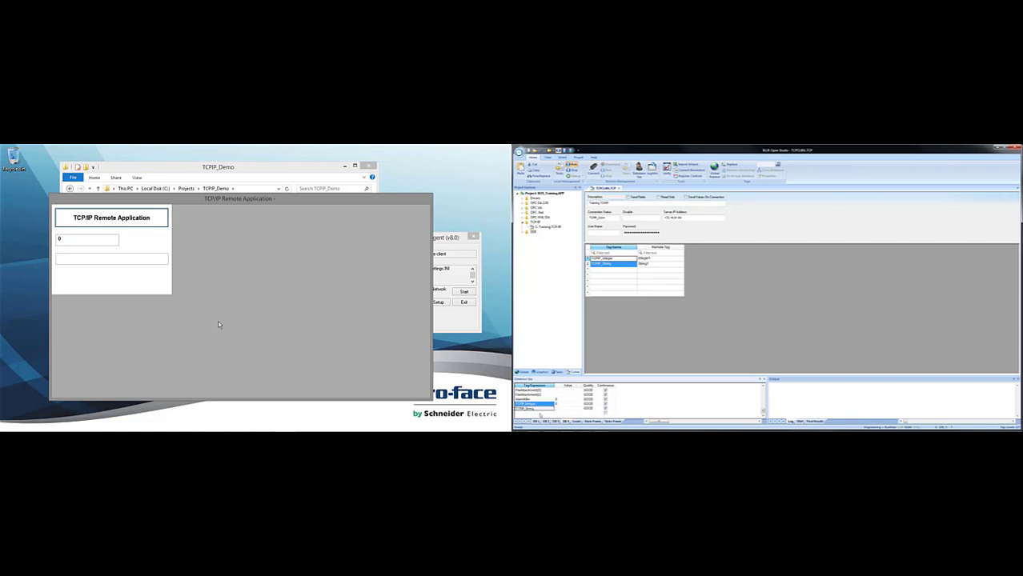
- Set the TCP/IP worksheet's server IP address to 192.168.0.111
{"action": "left_click", "coordinate": [689, 217]}
{"action": "left_click_drag", "start_coordinate": [655, 214], "coordinate": [651, 212]}
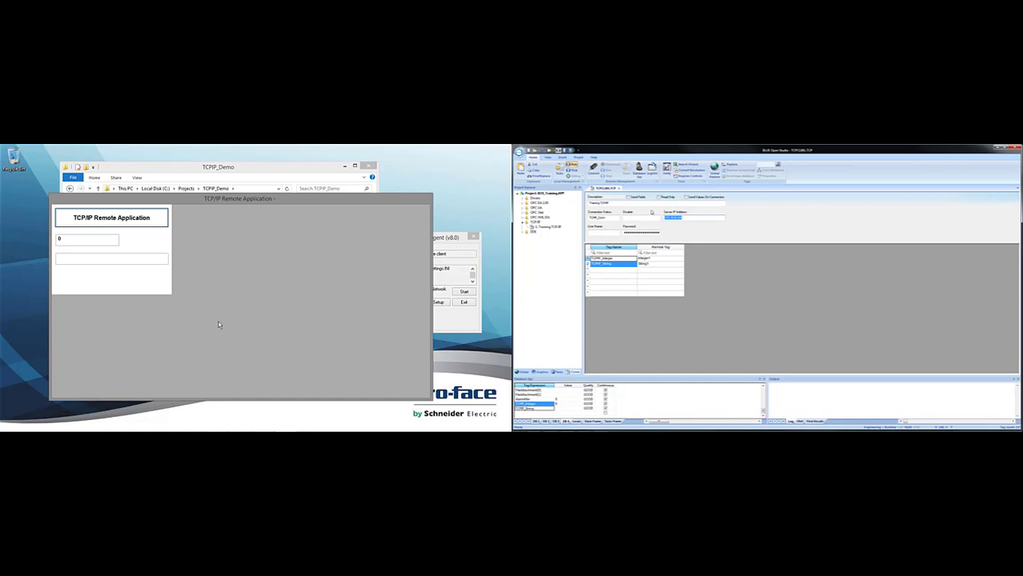
{"action": "type", "text": "168.1.11"}
- Set TCPIP_Integer to 55 and TCPIP_String to hello in the Database Spy
{"action": "left_click", "coordinate": [570, 408]}
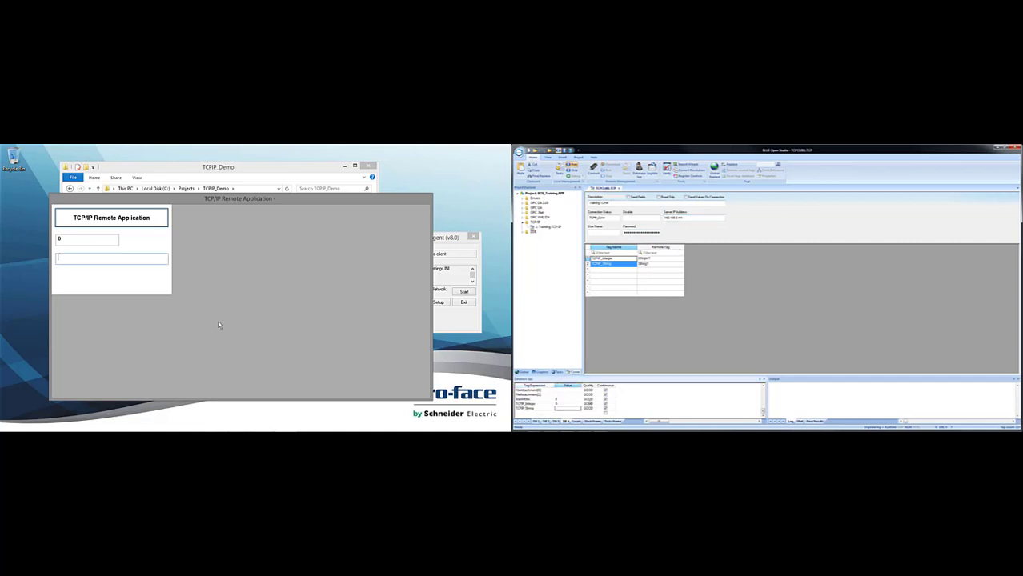
{"action": "left_click", "coordinate": [564, 403]}
{"action": "left_click", "coordinate": [562, 406]}
{"action": "key", "text": "Return"}
{"action": "type", "text": "llo"}
{"action": "left_click", "coordinate": [729, 315]}
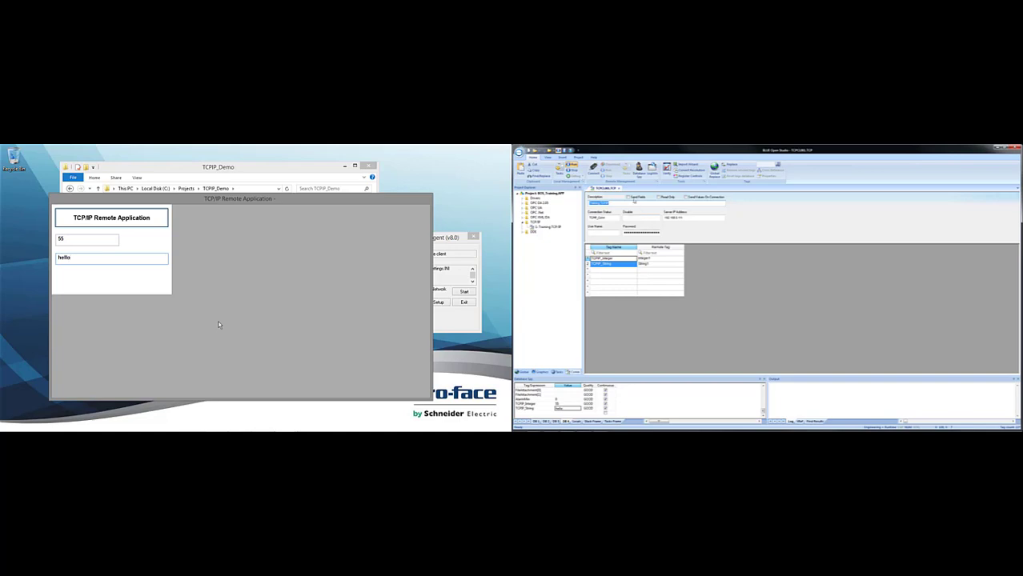
- Connect Remote Management to the target device at host 192.168.0.111
{"action": "left_click", "coordinate": [594, 169]}
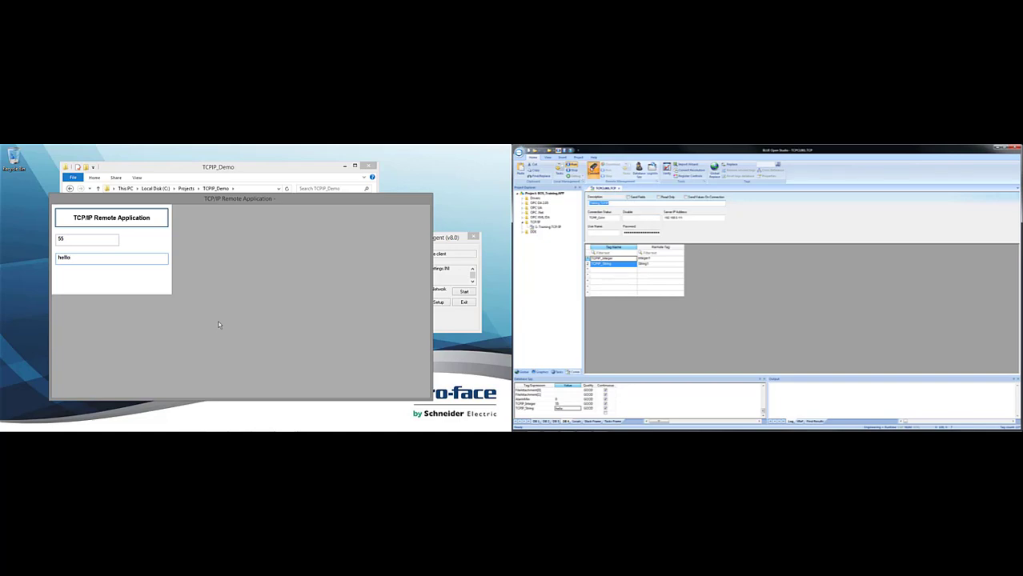
{"action": "double_click", "coordinate": [778, 277]}
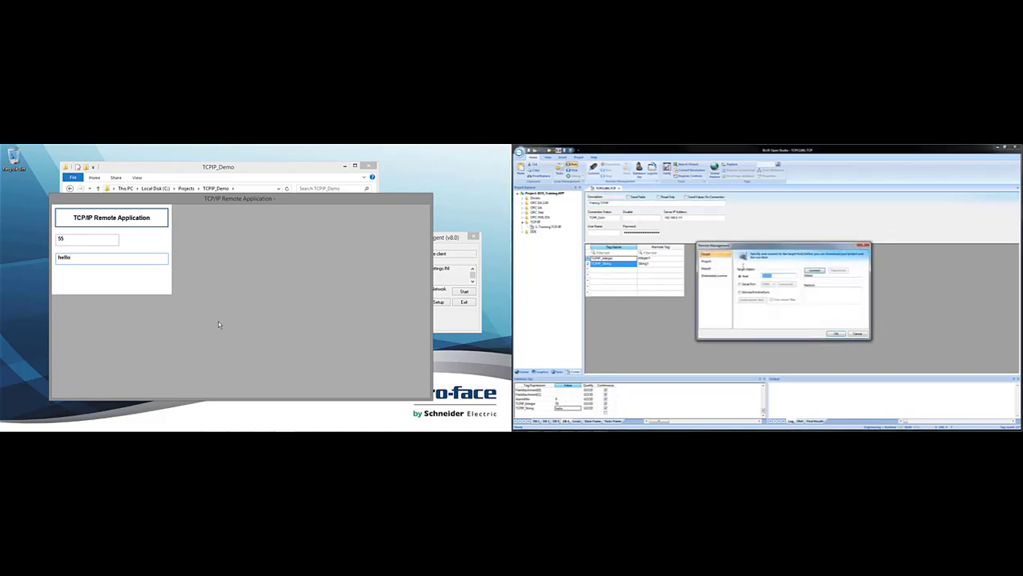
{"action": "type", "text": "19"}
{"action": "left_click", "coordinate": [815, 271]}
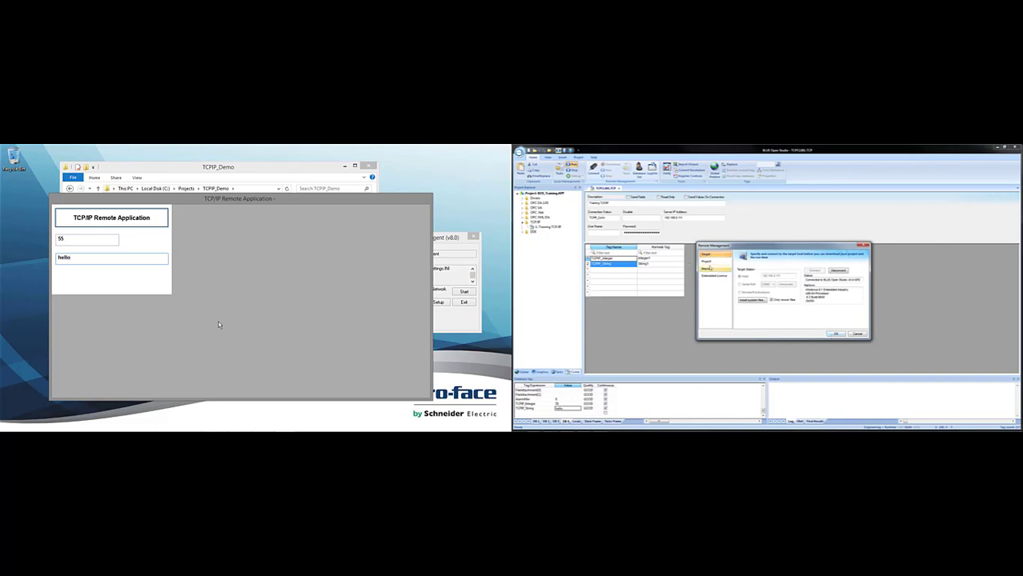
- Show Remote Management's import settings, and shrink the remote application window on the target to uncover Remote Agent
{"action": "left_click", "coordinate": [707, 262]}
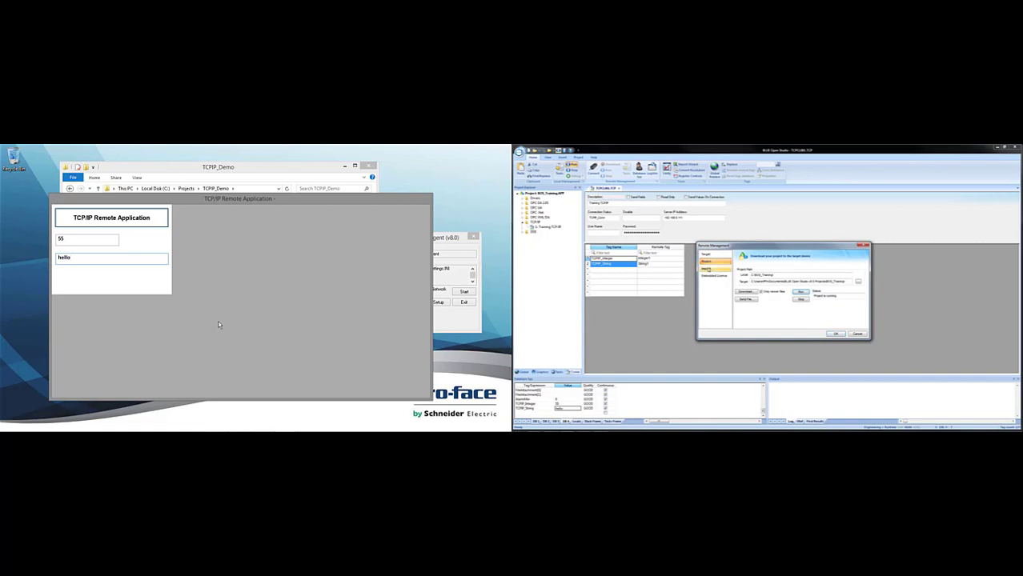
{"action": "left_click", "coordinate": [708, 270]}
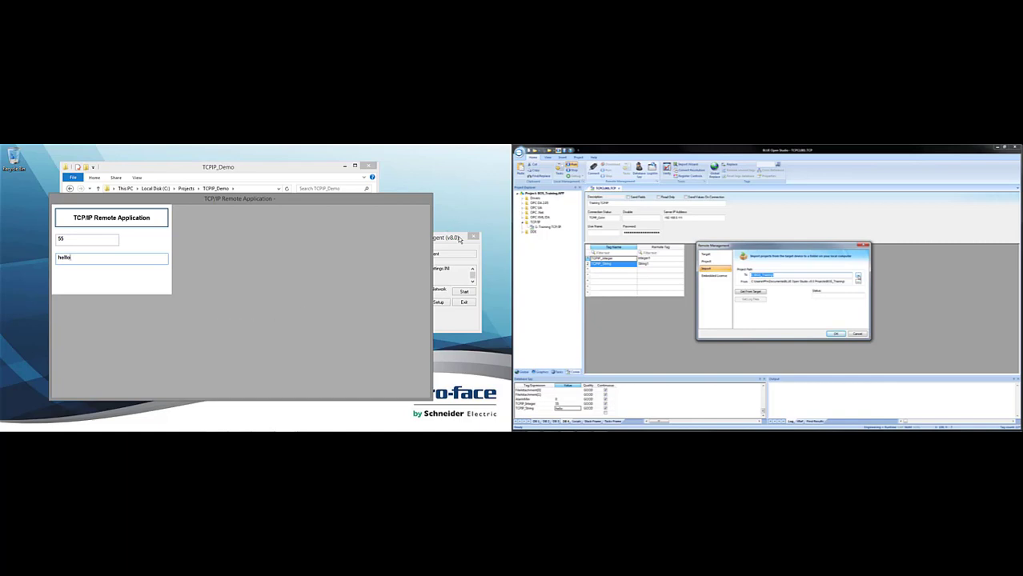
{"action": "left_click", "coordinate": [460, 239]}
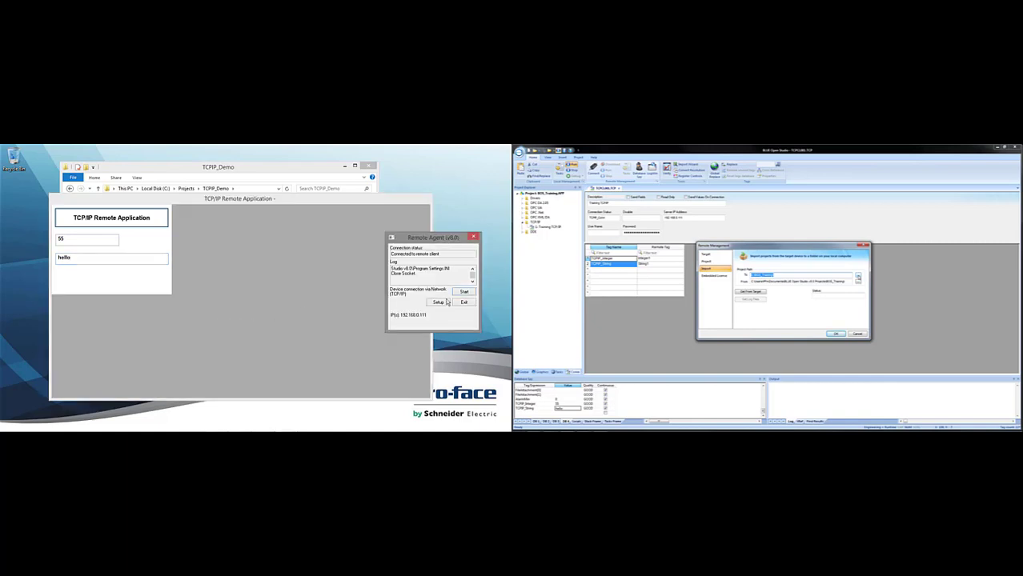
{"action": "left_click_drag", "start_coordinate": [429, 395], "coordinate": [380, 376]}
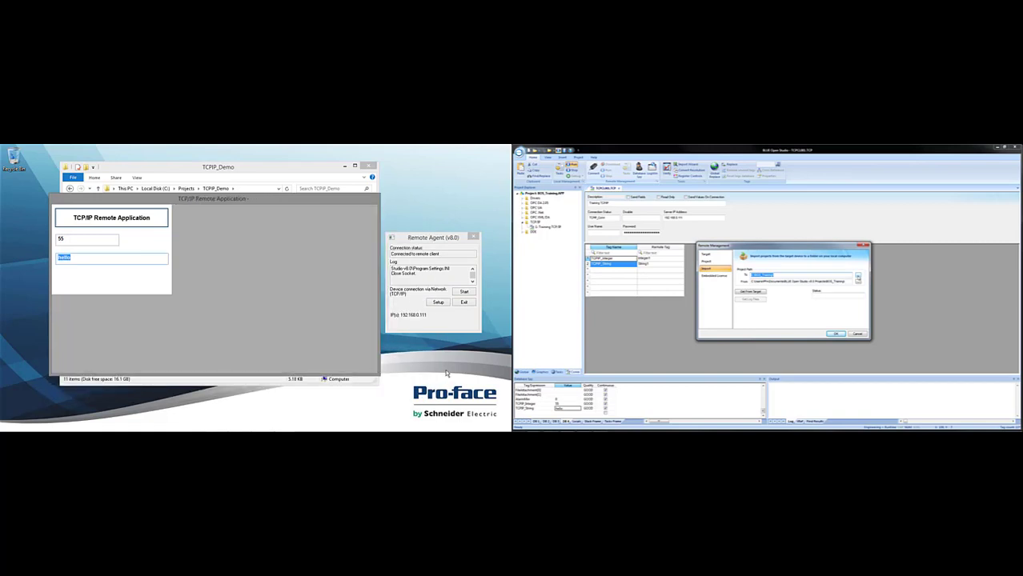
- Create a folder named TCPIP_Demo on the local desktop and select it as the import destination
{"action": "left_click", "coordinate": [859, 277]}
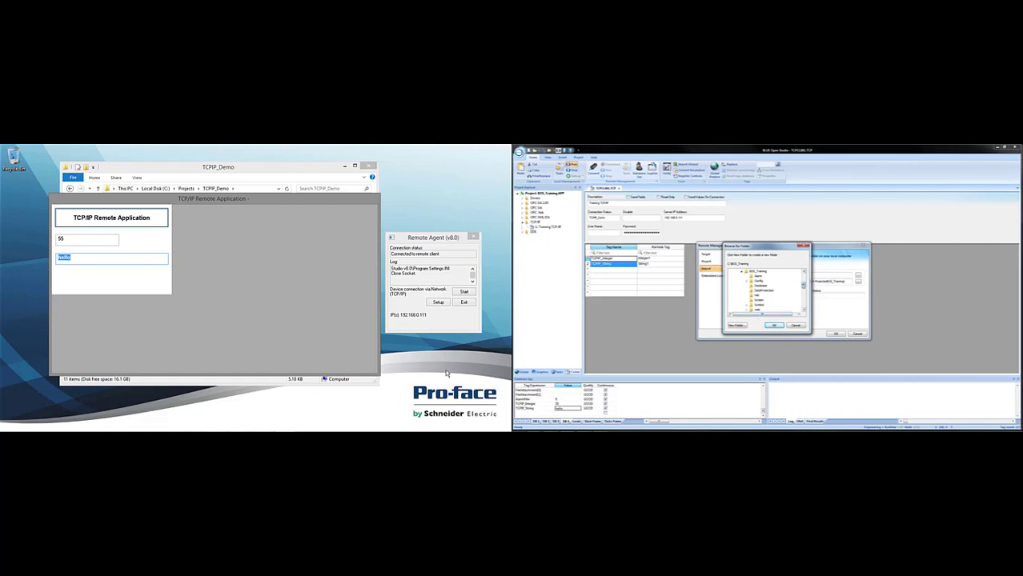
{"action": "left_click_drag", "start_coordinate": [804, 286], "coordinate": [811, 274]}
{"action": "left_click", "coordinate": [738, 271]}
{"action": "left_click", "coordinate": [735, 326]}
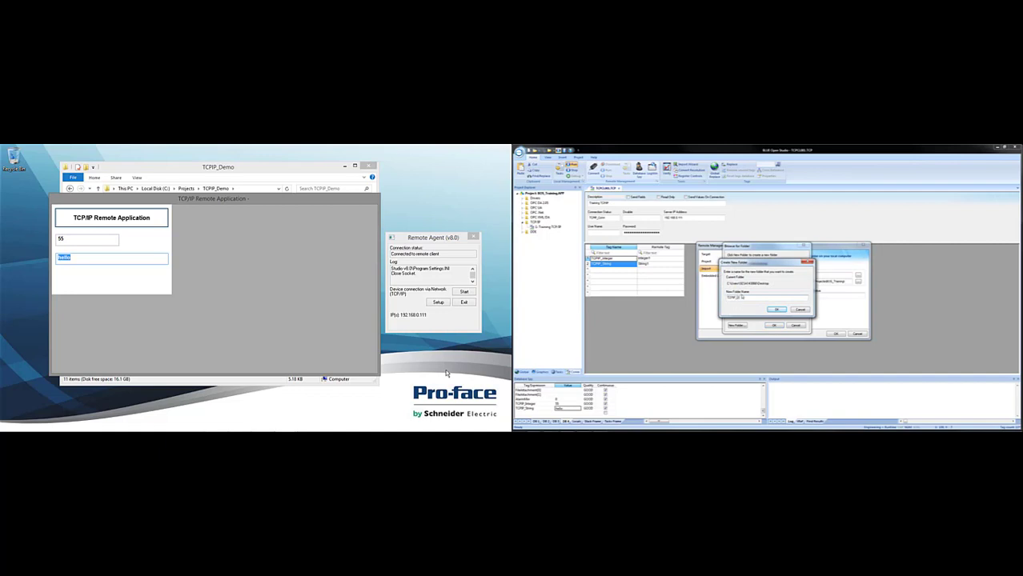
{"action": "type", "text": "TCPIP_Demo"}
{"action": "key", "text": "Return"}
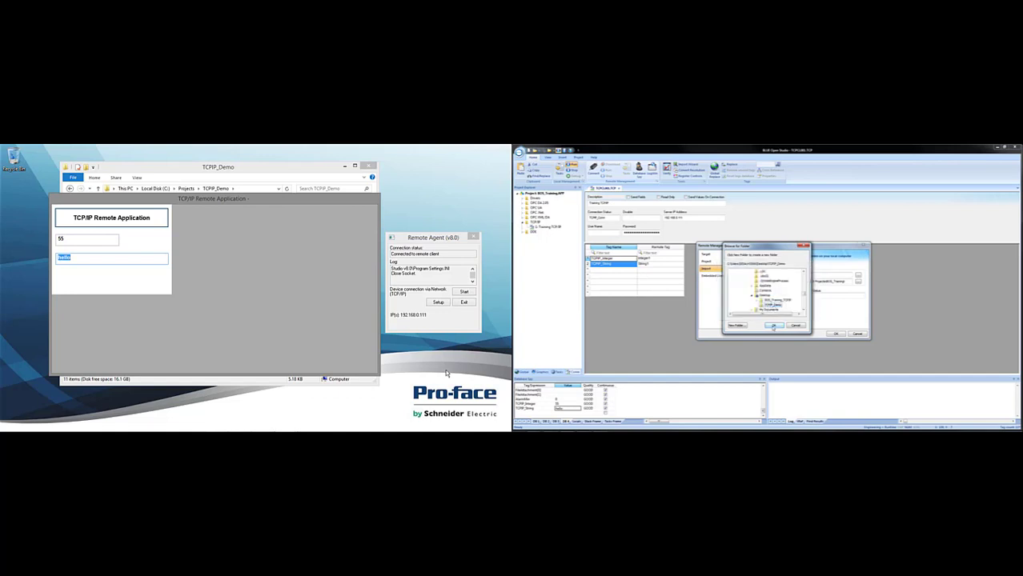
{"action": "left_click", "coordinate": [774, 326]}
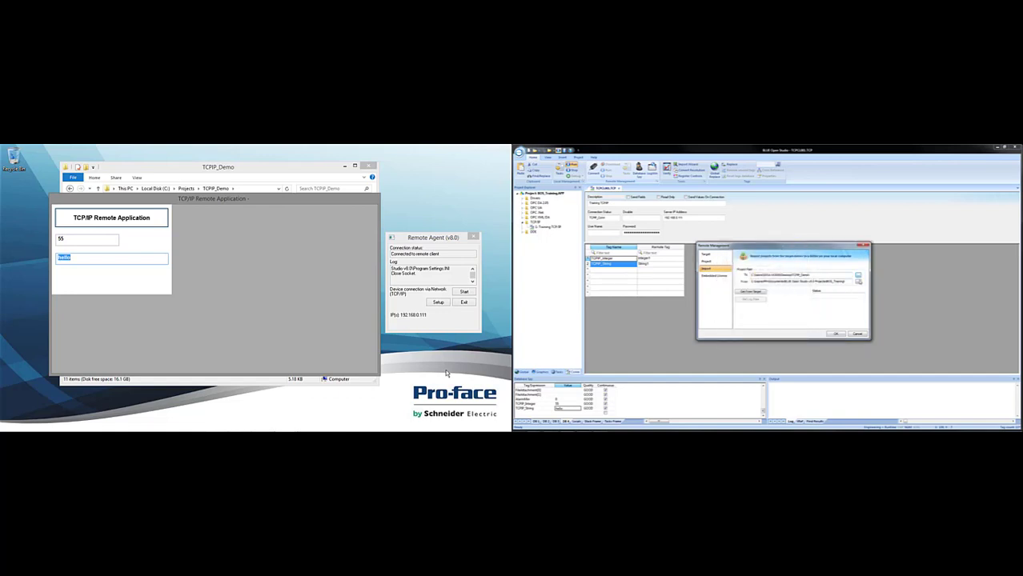
- Select C:\Projects\TCPIP_Demo on the target as the import source and import its files, agreeing to clear the destination folder
{"action": "left_click", "coordinate": [858, 282]}
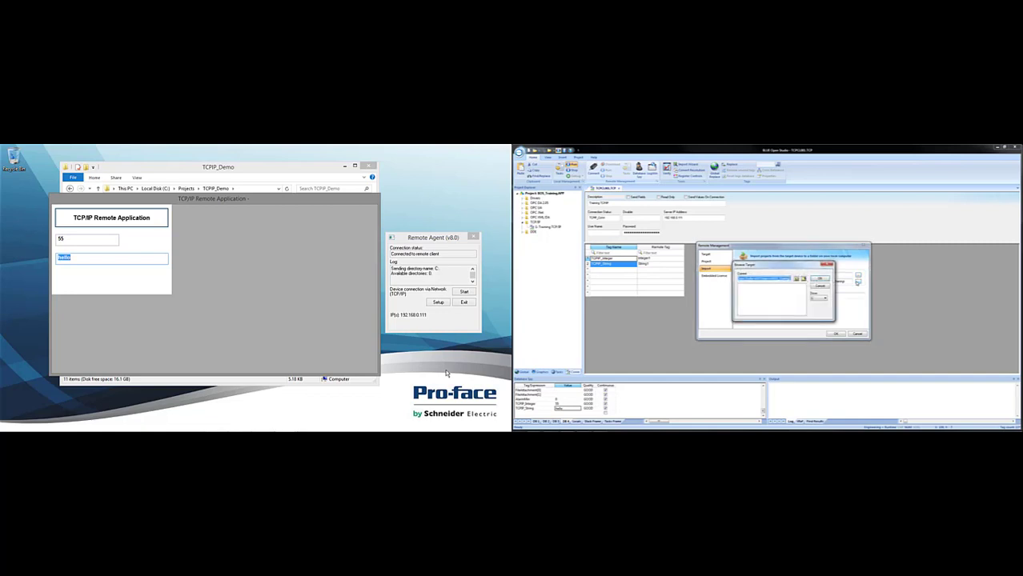
{"action": "left_click", "coordinate": [825, 298]}
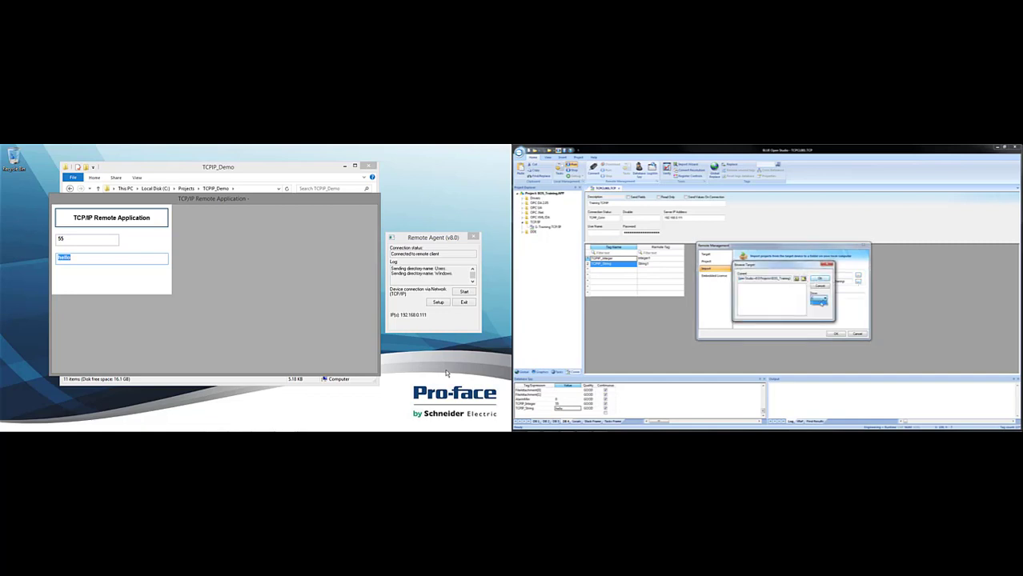
{"action": "left_click", "coordinate": [815, 308]}
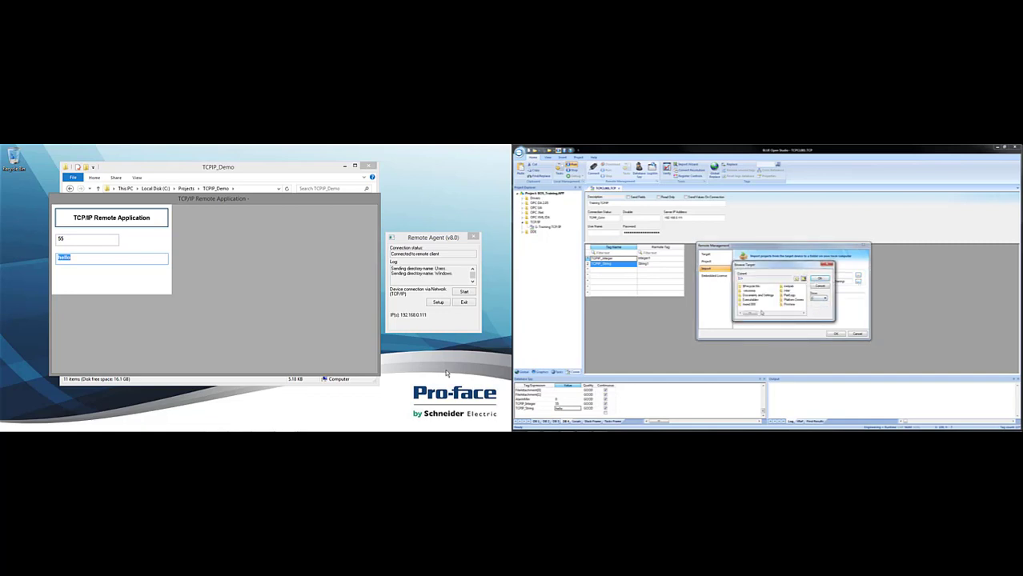
{"action": "left_click", "coordinate": [767, 312]}
{"action": "double_click", "coordinate": [790, 301]}
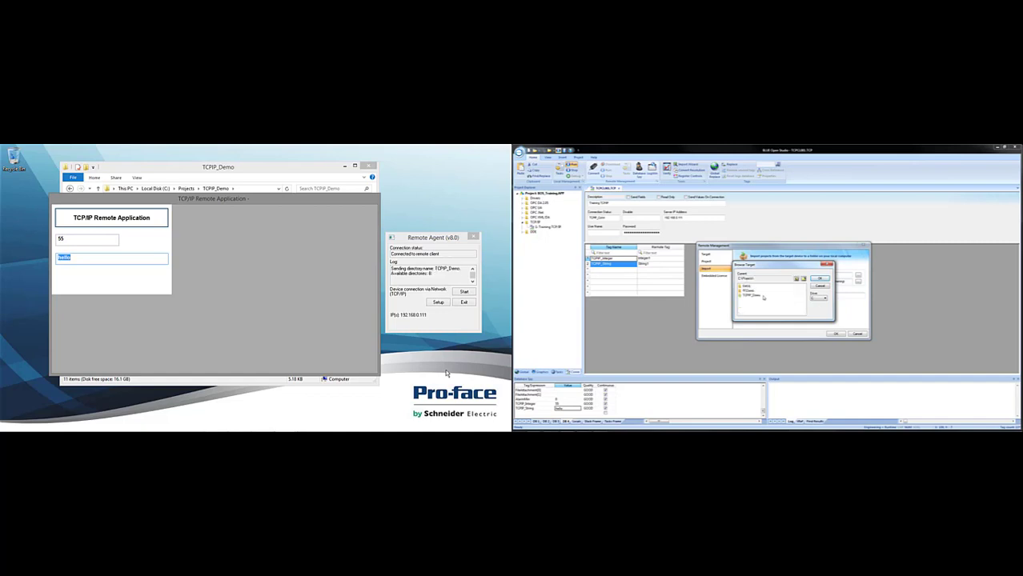
{"action": "double_click", "coordinate": [750, 295]}
{"action": "left_click", "coordinate": [817, 279]}
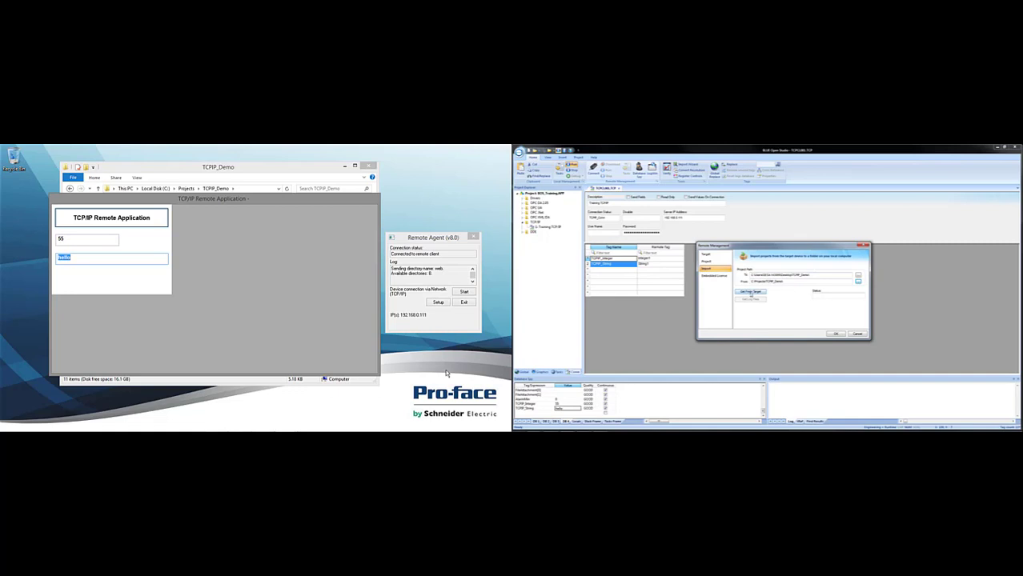
{"action": "left_click", "coordinate": [749, 292]}
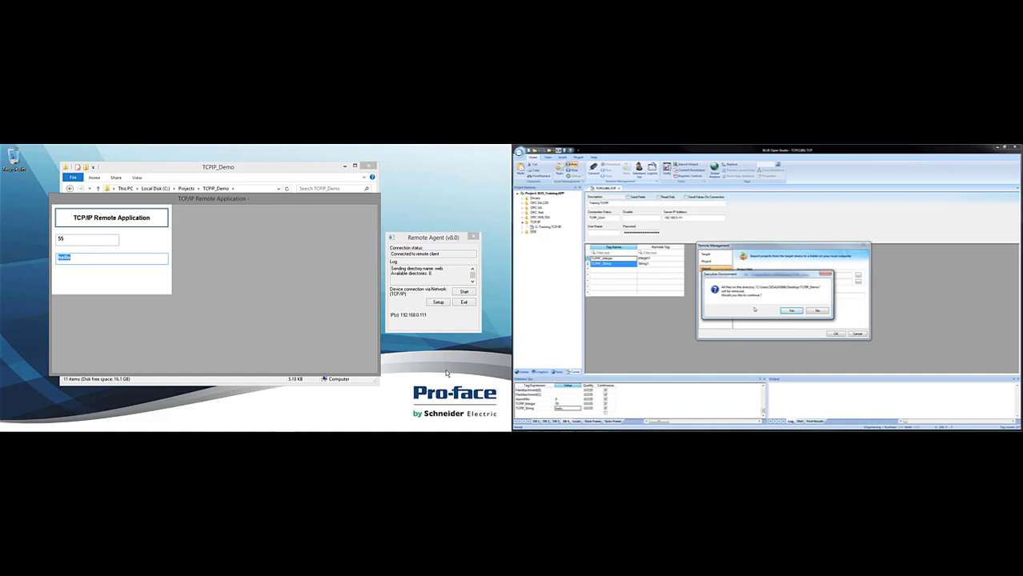
{"action": "left_click", "coordinate": [791, 312]}
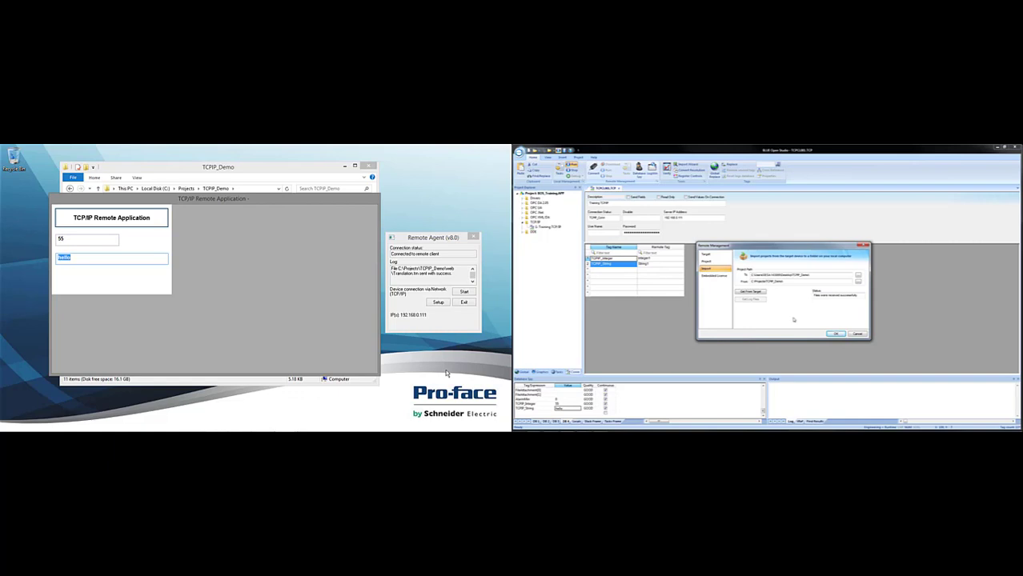
- Open the desktop's TCPIP_Demo folder in File Explorer on the development machine to inspect the imported project files
{"action": "key", "text": "super+e"}
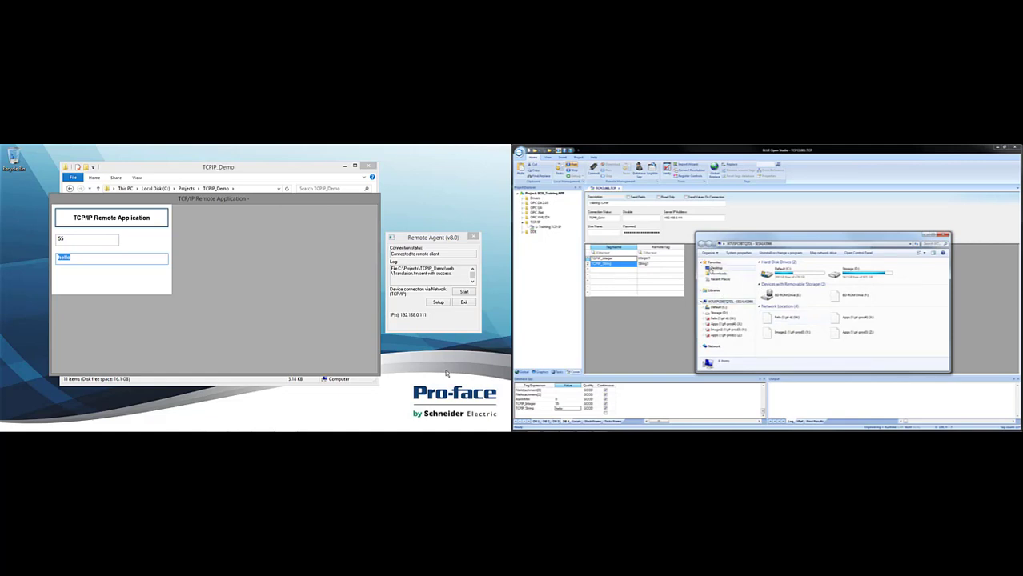
{"action": "left_click", "coordinate": [711, 269]}
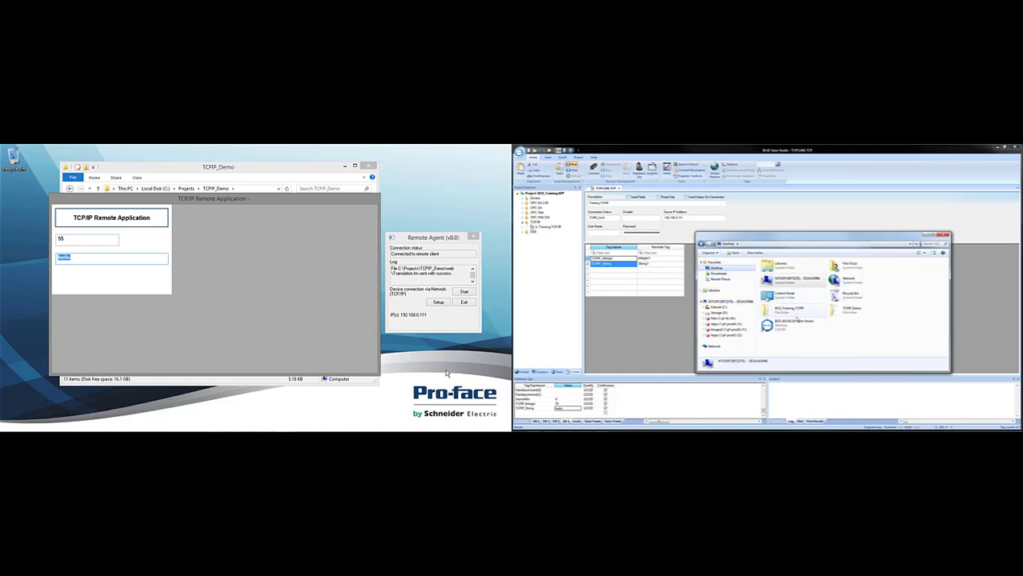
{"action": "double_click", "coordinate": [848, 315]}
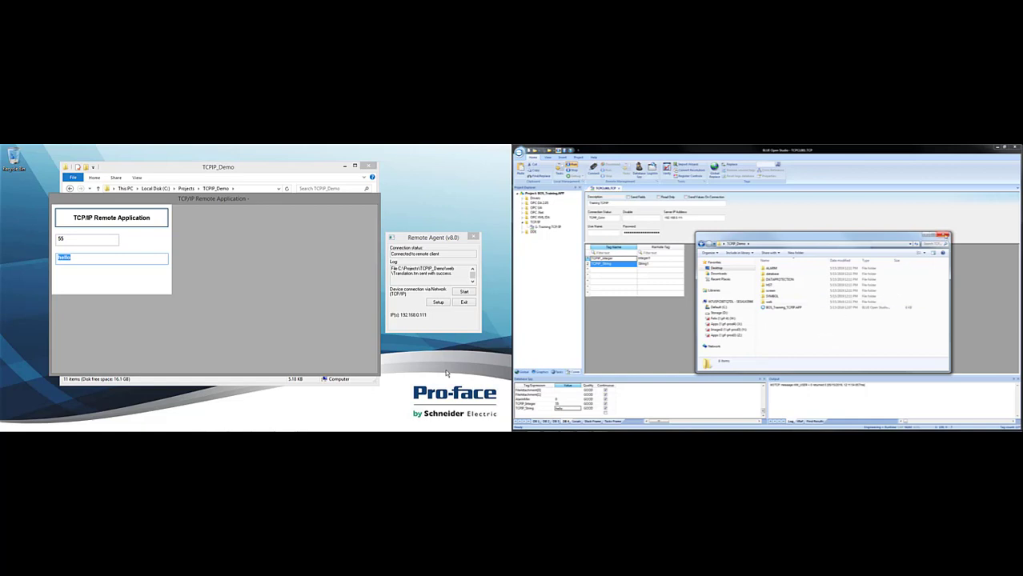
- Close the imported project's folder window and open a remote Database Spy connected to the target at 192.168.0.111
{"action": "left_click", "coordinate": [946, 236]}
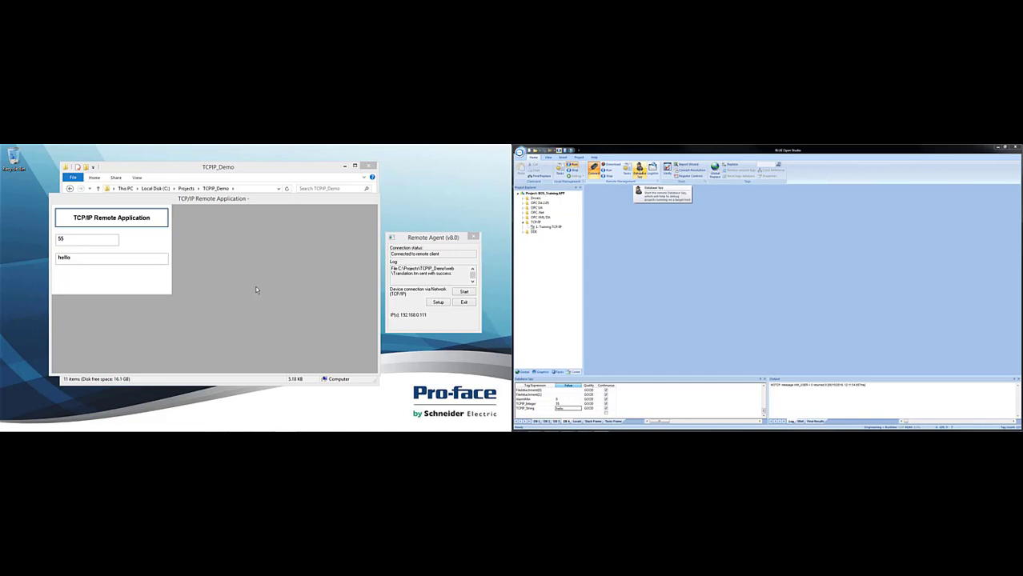
{"action": "left_click", "coordinate": [639, 170]}
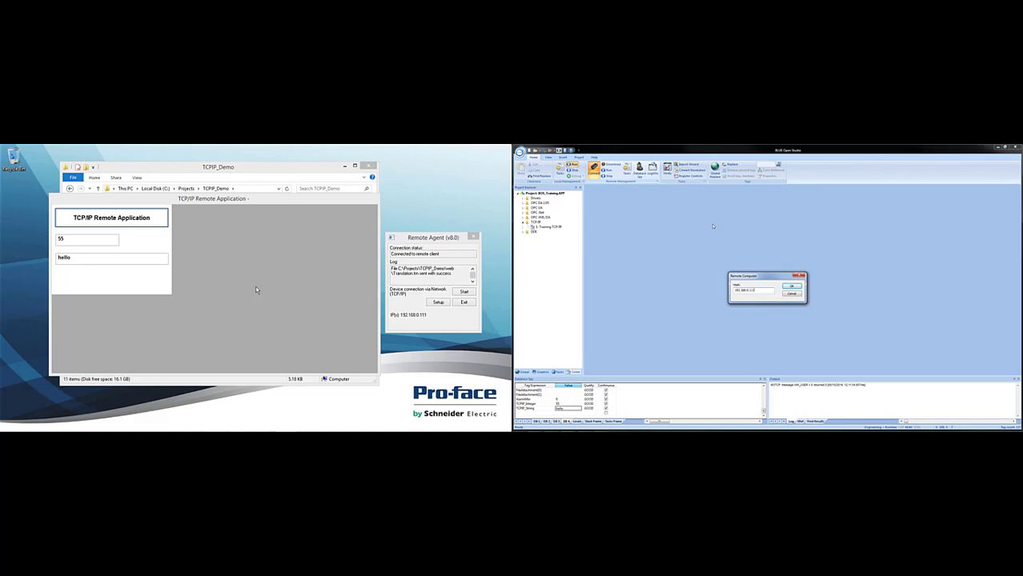
{"action": "left_click", "coordinate": [792, 285]}
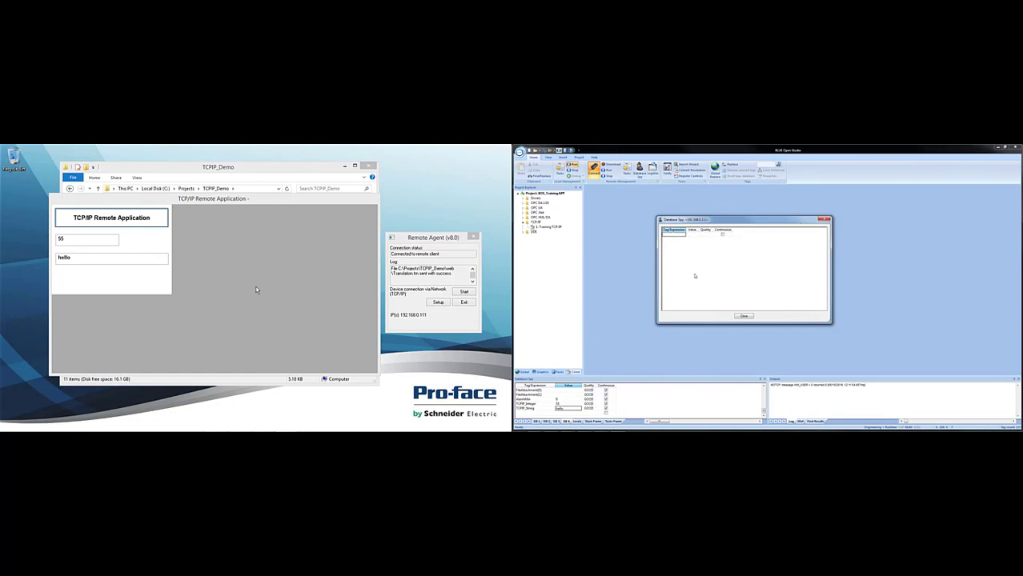
- Add the target's Integer1 and String1 tags to the remote Database Spy, and set Integer1 to 999
{"action": "right_click", "coordinate": [677, 234]}
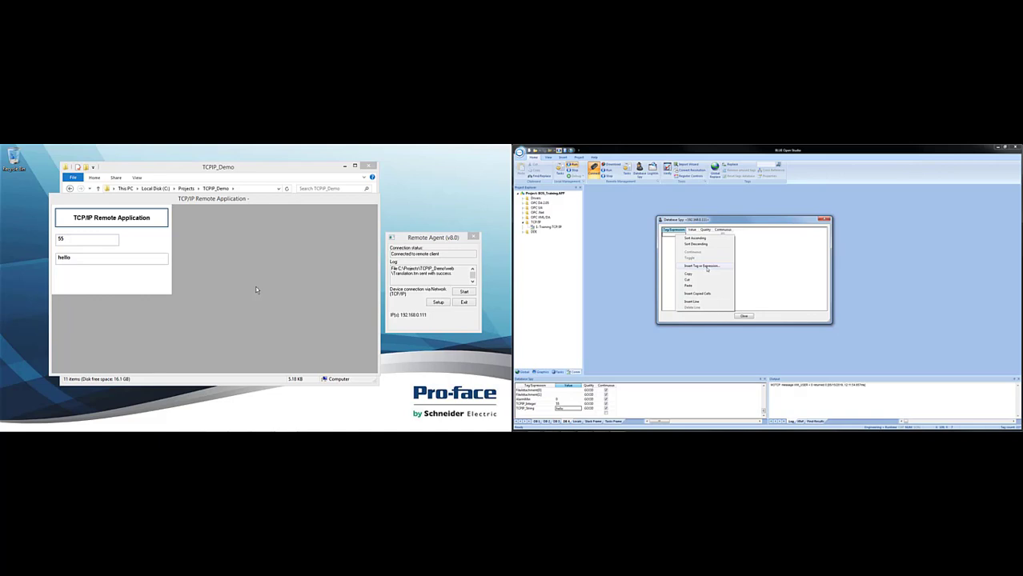
{"action": "left_click", "coordinate": [708, 267]}
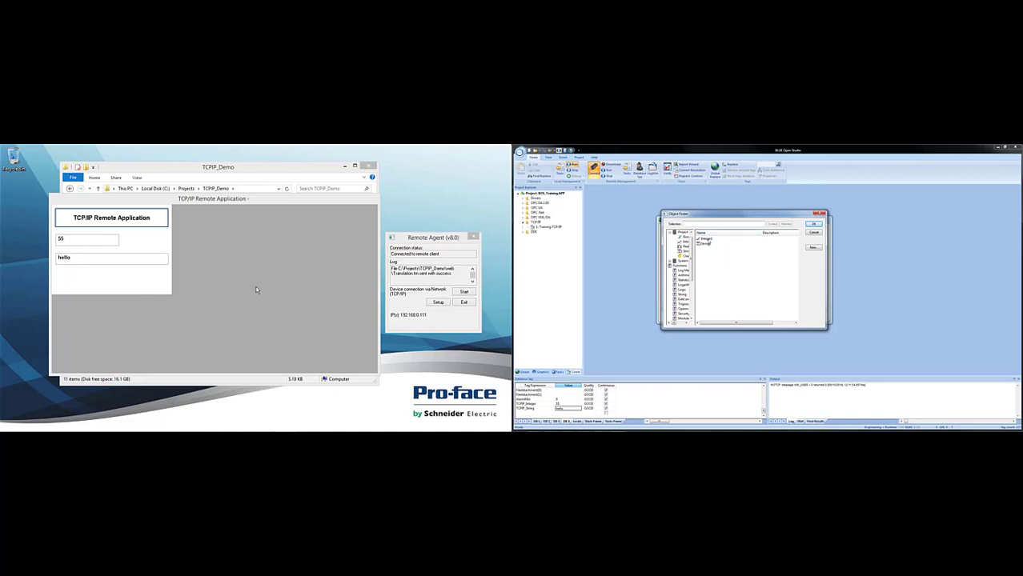
{"action": "left_click", "coordinate": [706, 238]}
{"action": "left_click", "coordinate": [813, 225]}
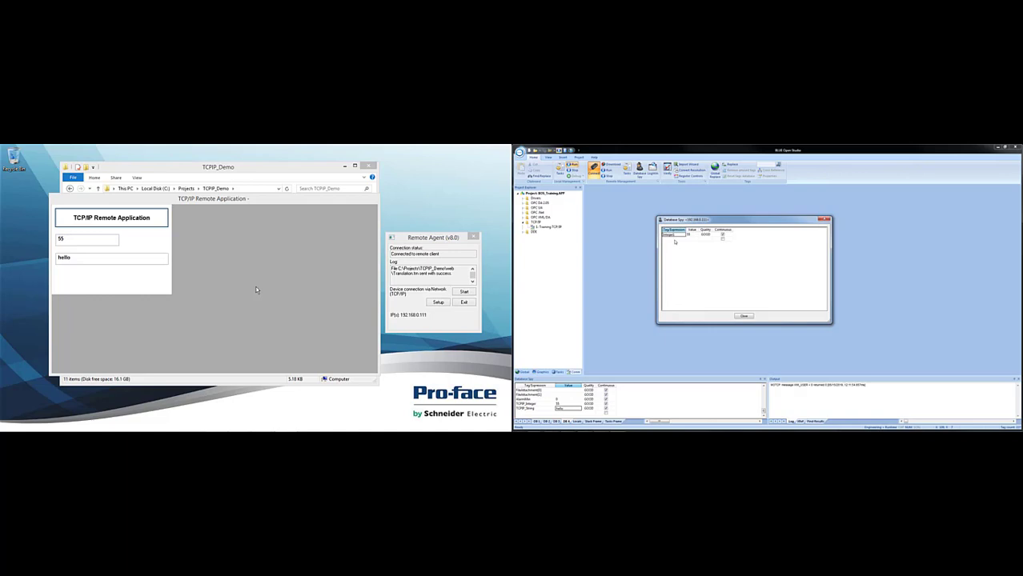
{"action": "right_click", "coordinate": [682, 240]}
{"action": "left_click", "coordinate": [700, 272]}
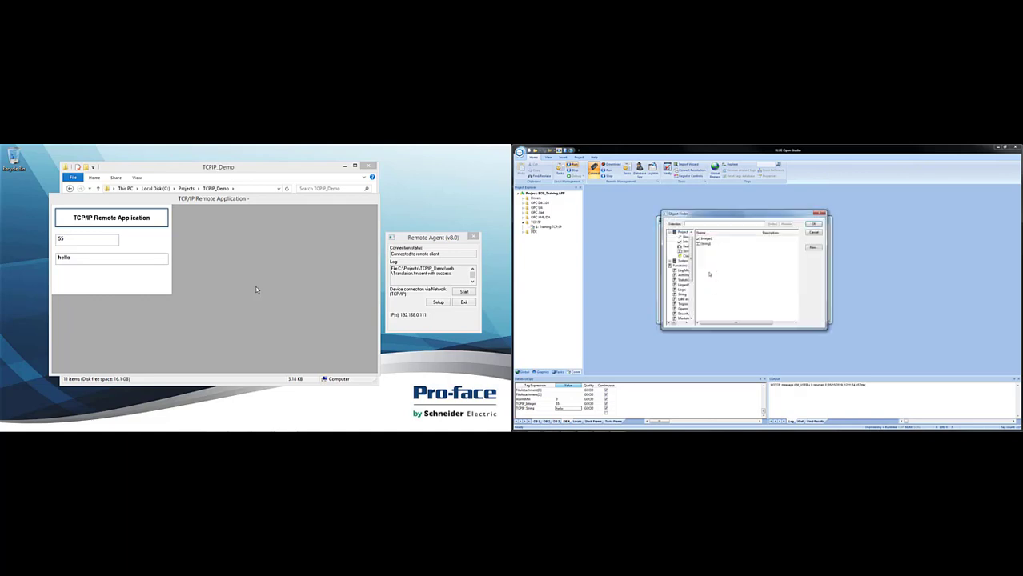
{"action": "left_click", "coordinate": [706, 243]}
{"action": "left_click", "coordinate": [814, 225]}
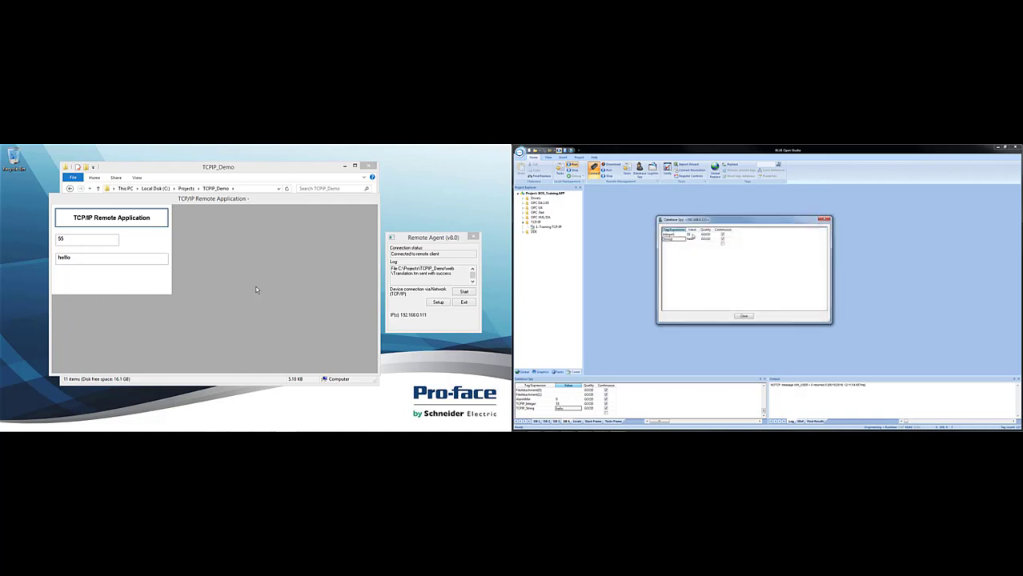
{"action": "type", "text": "999"}
{"action": "key", "text": "Return"}
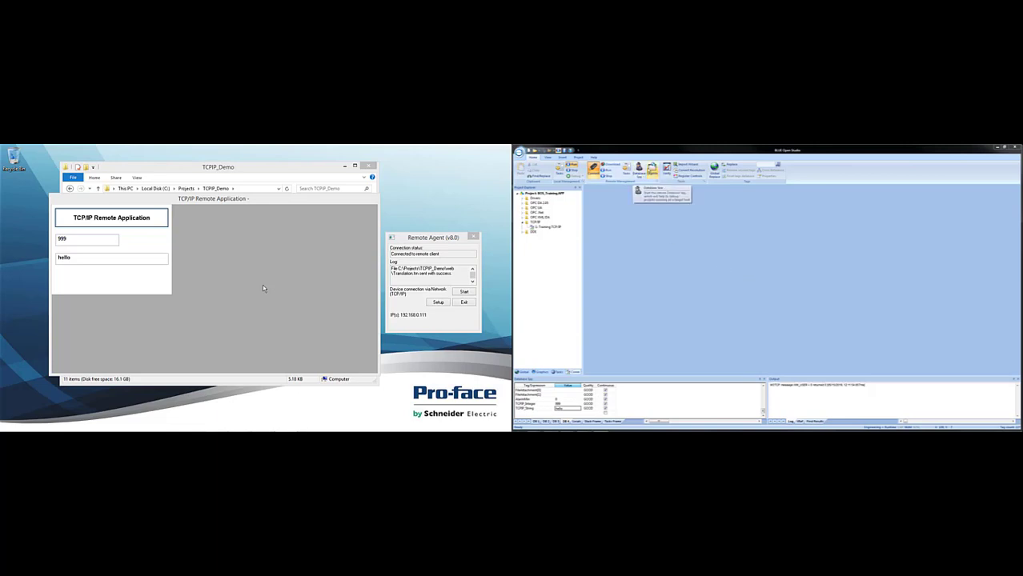
- Open a remote LogWin for the target at 192.168.0.111 and enable logging of TCP/IP messages
{"action": "left_click", "coordinate": [653, 172]}
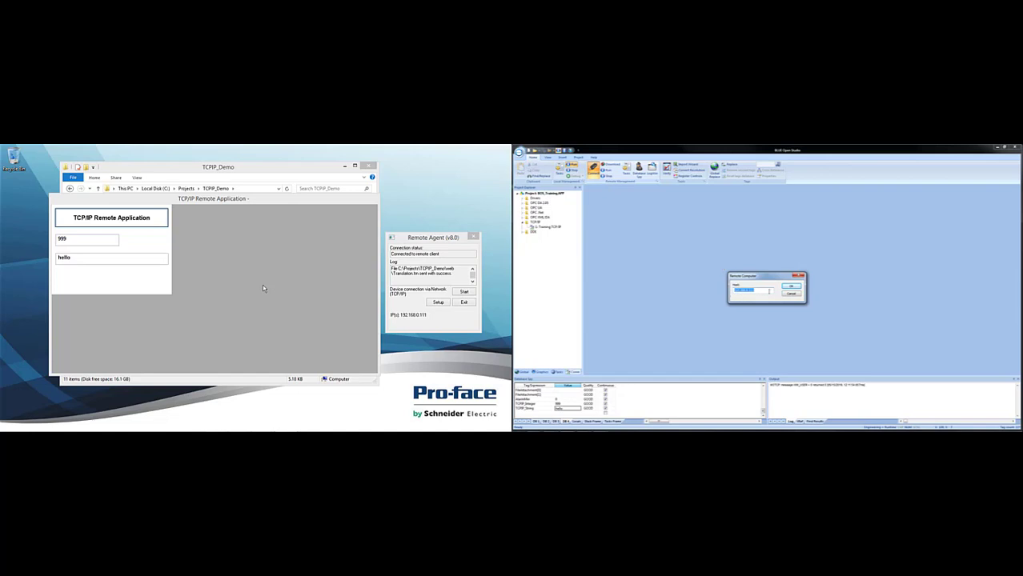
{"action": "left_click", "coordinate": [792, 285]}
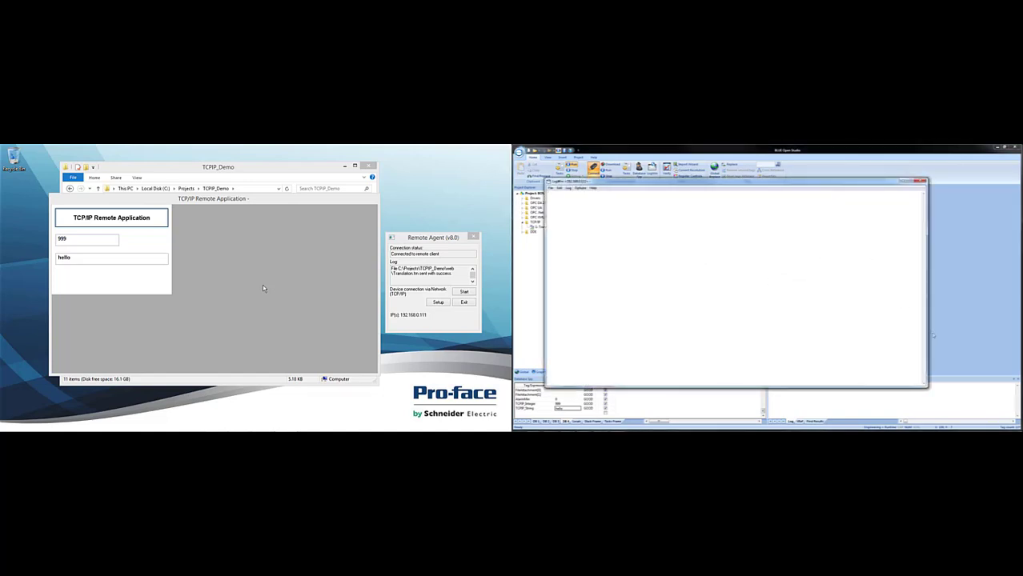
{"action": "right_click", "coordinate": [627, 235]}
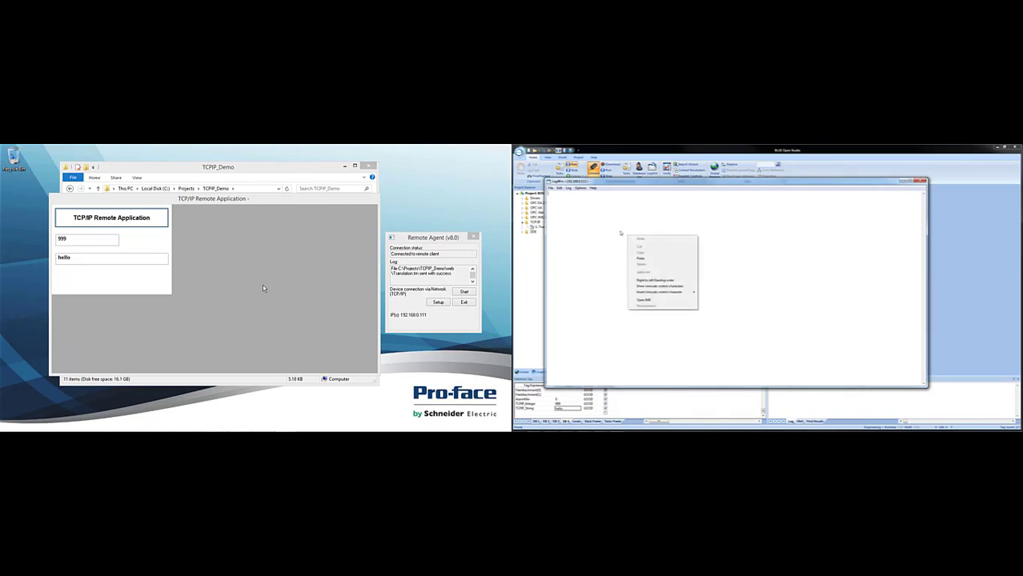
{"action": "left_click", "coordinate": [614, 230]}
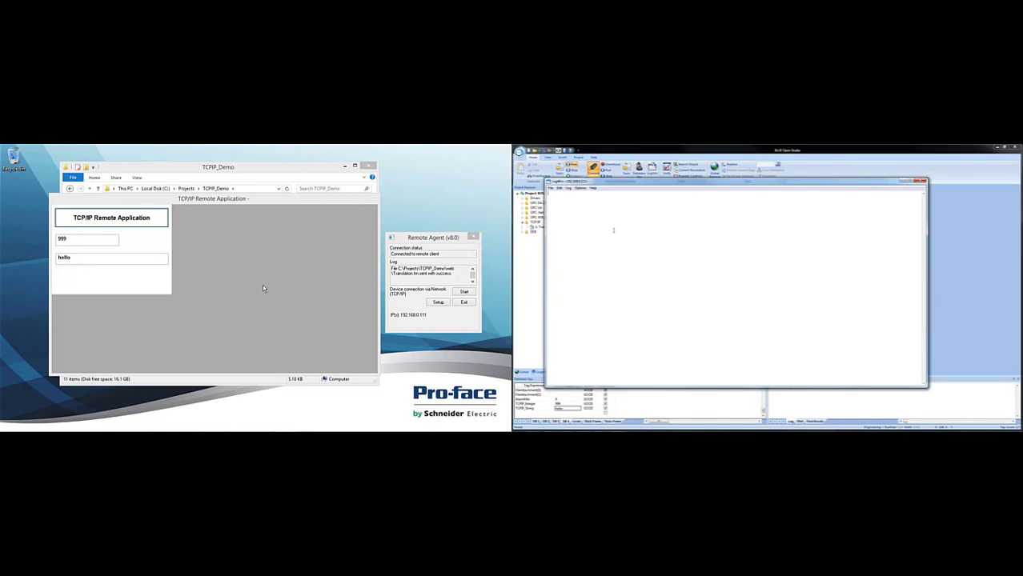
{"action": "left_click", "coordinate": [578, 188]}
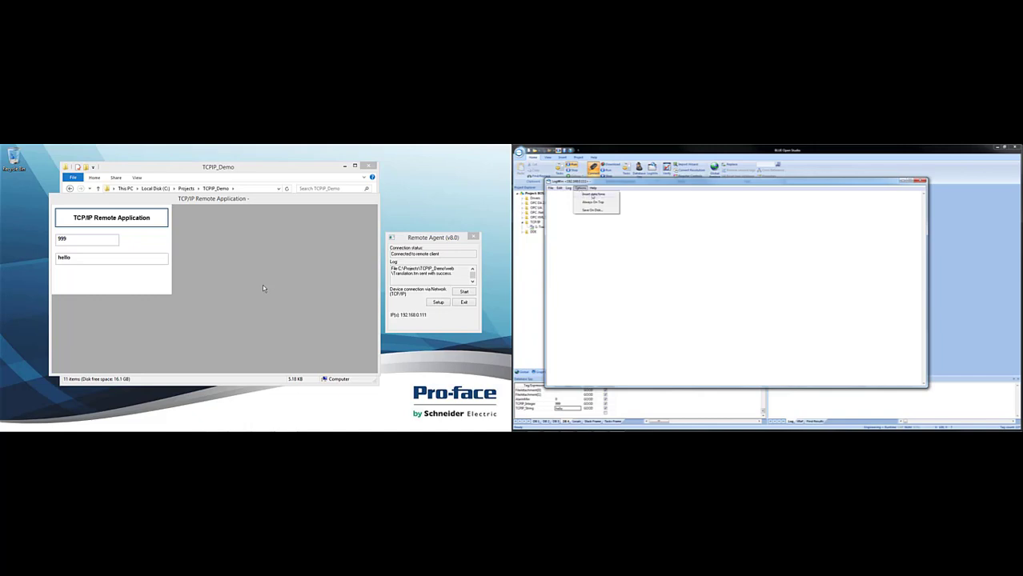
{"action": "mouse_move", "coordinate": [569, 188]}
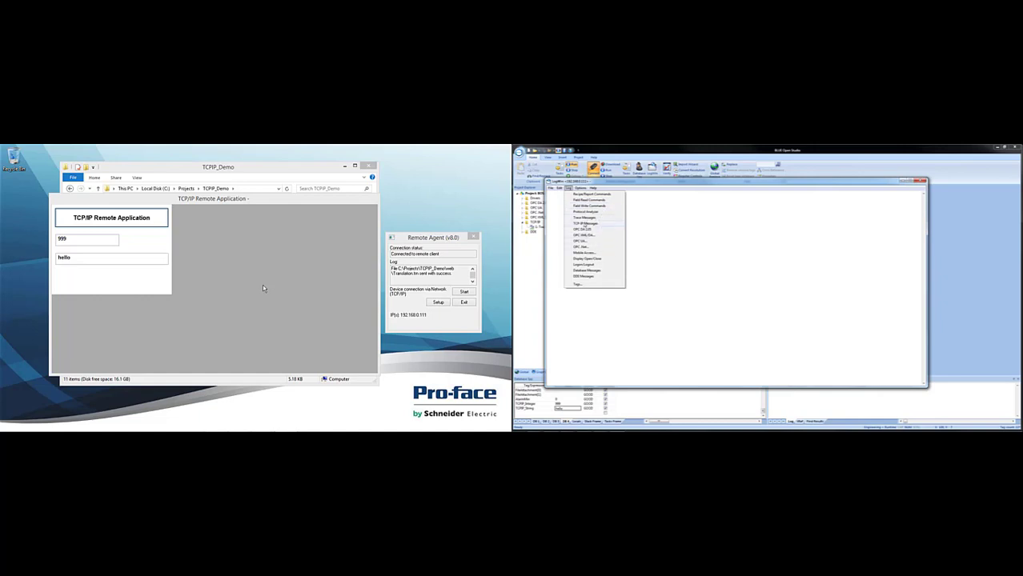
{"action": "left_click", "coordinate": [584, 223]}
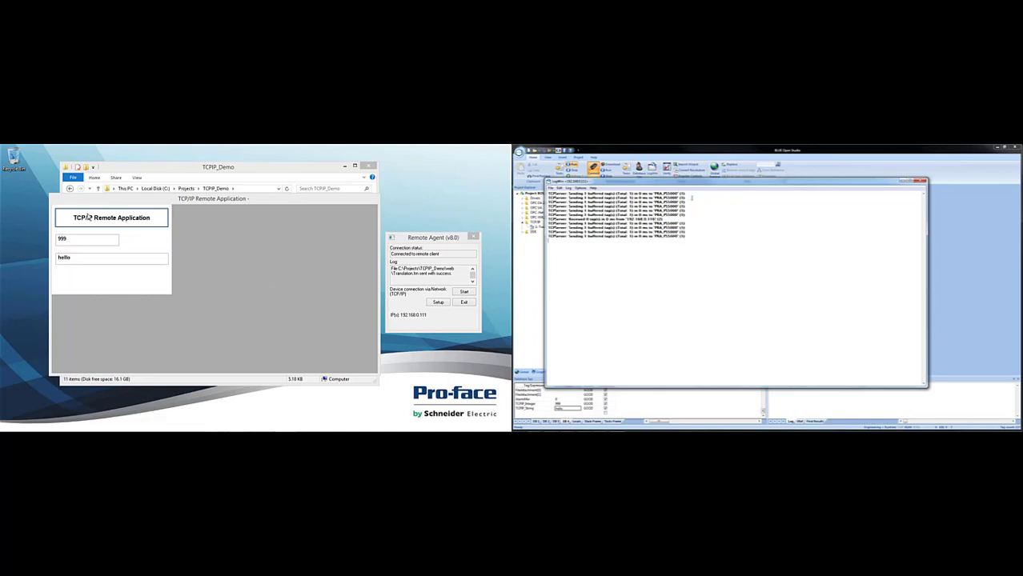
- Set the integer field in the TCP/IP Remote Application on the target to 444
{"action": "left_click", "coordinate": [104, 240]}
{"action": "left_click", "coordinate": [75, 241]}
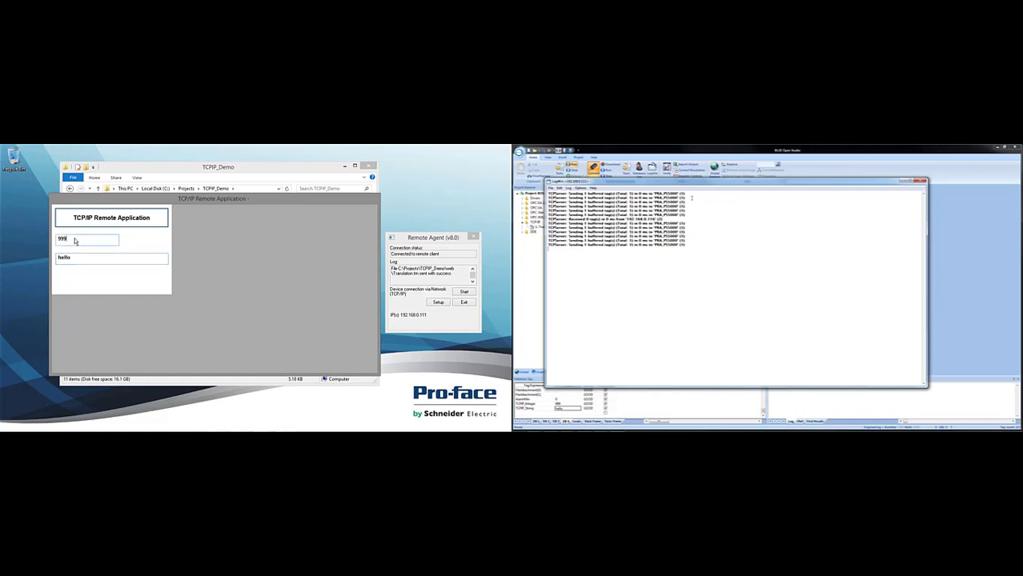
{"action": "key", "text": "BackSpace"}
{"action": "key", "text": "BackSpace"}
{"action": "key", "text": "BackSpace"}
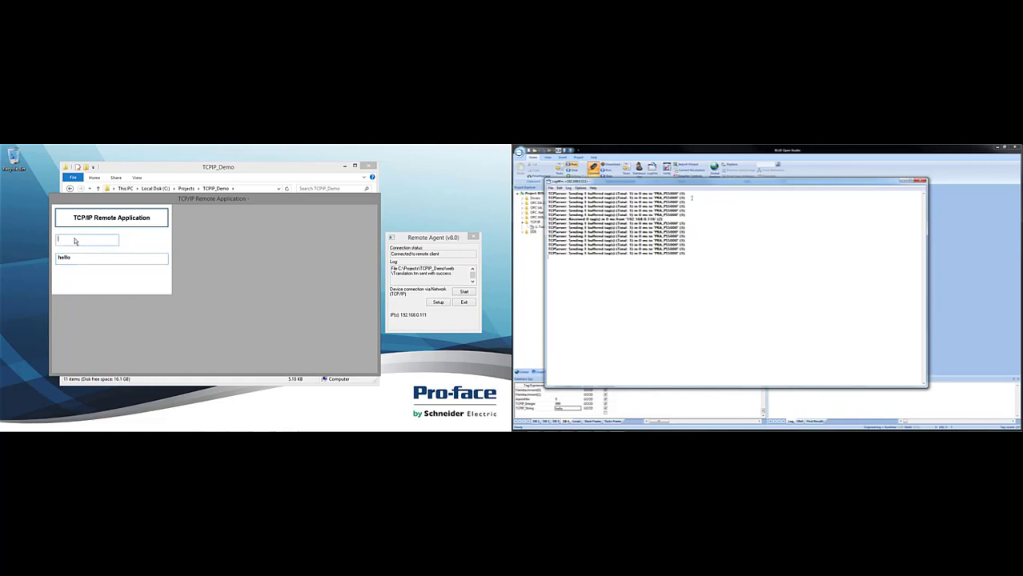
{"action": "type", "text": "444"}
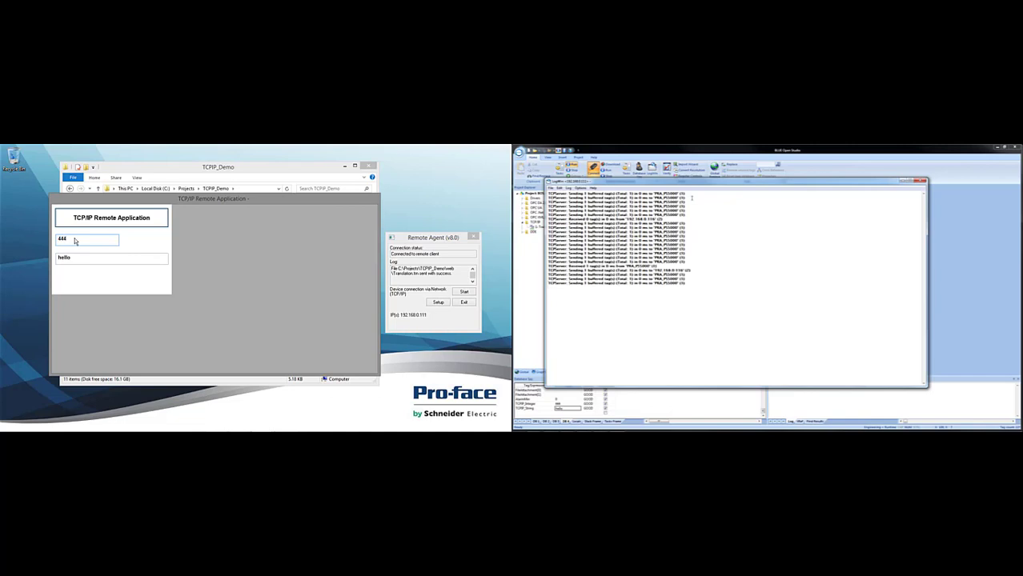
- Turn off logging of TCP/IP messages in the remote LogWin
{"action": "right_click", "coordinate": [740, 235]}
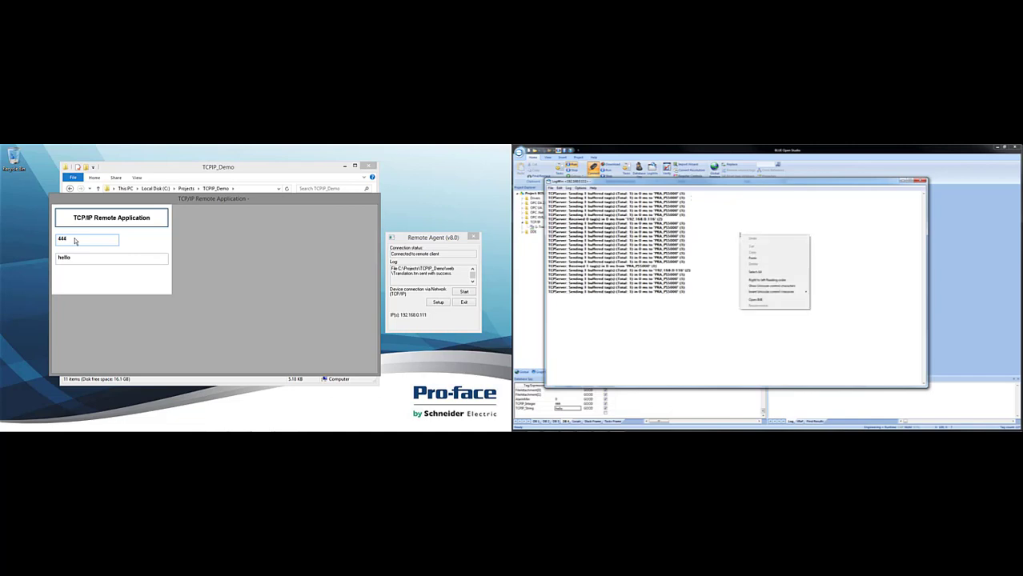
{"action": "left_click", "coordinate": [569, 189]}
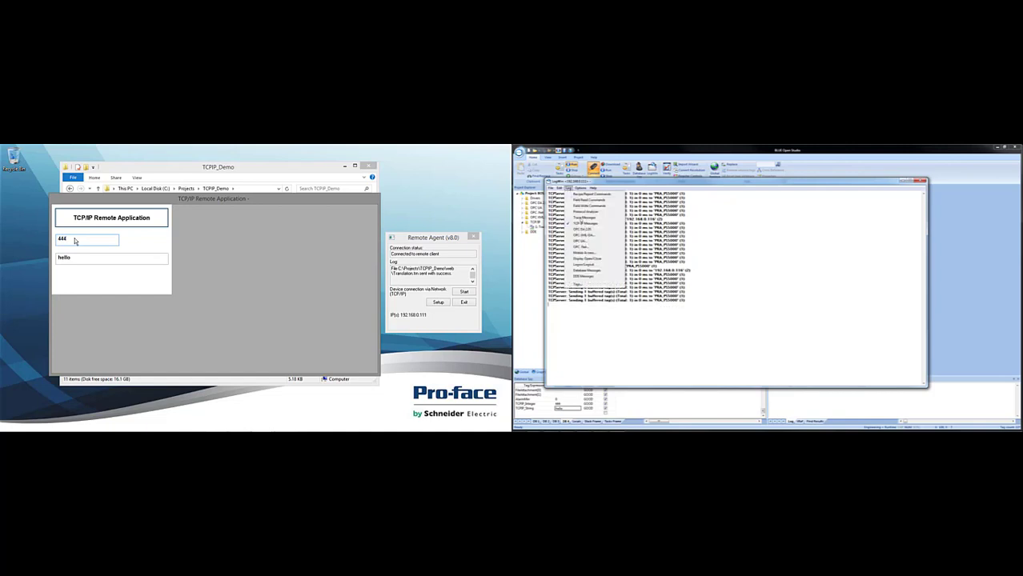
{"action": "left_click", "coordinate": [586, 224]}
- Add the Integer1 tag to the tags logged by the remote LogWin
{"action": "left_click", "coordinate": [568, 188]}
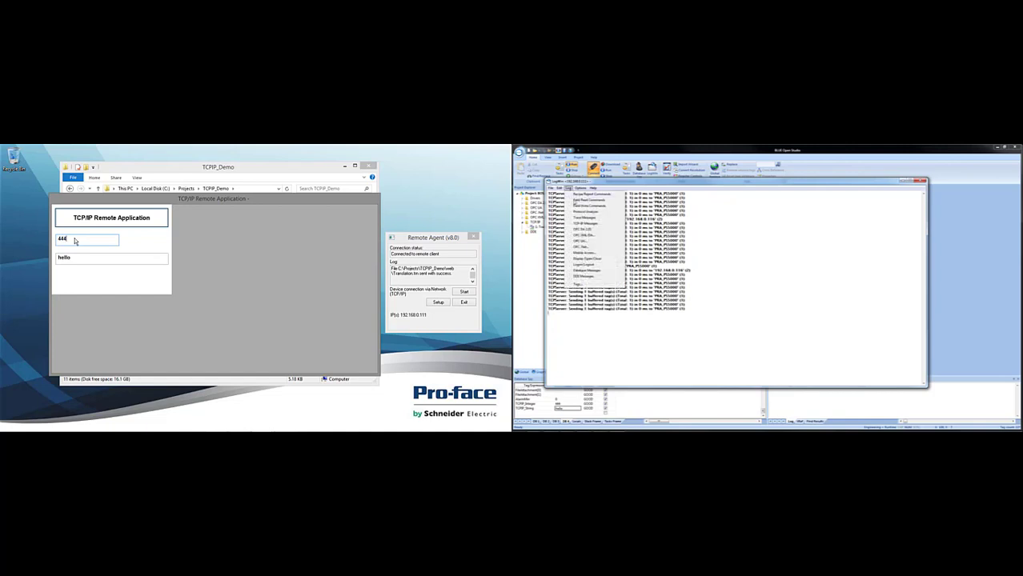
{"action": "left_click", "coordinate": [590, 283]}
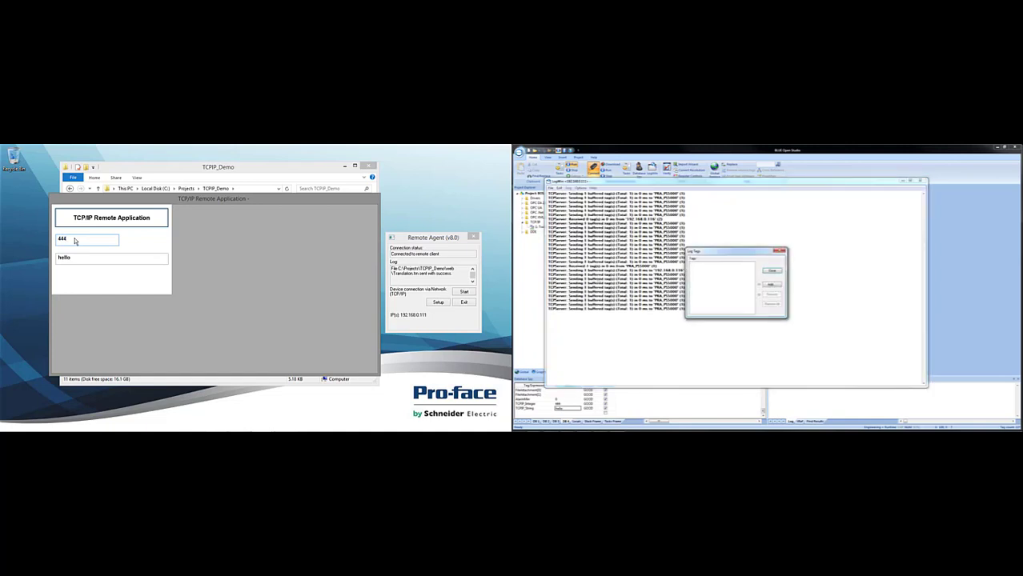
{"action": "left_click", "coordinate": [769, 285]}
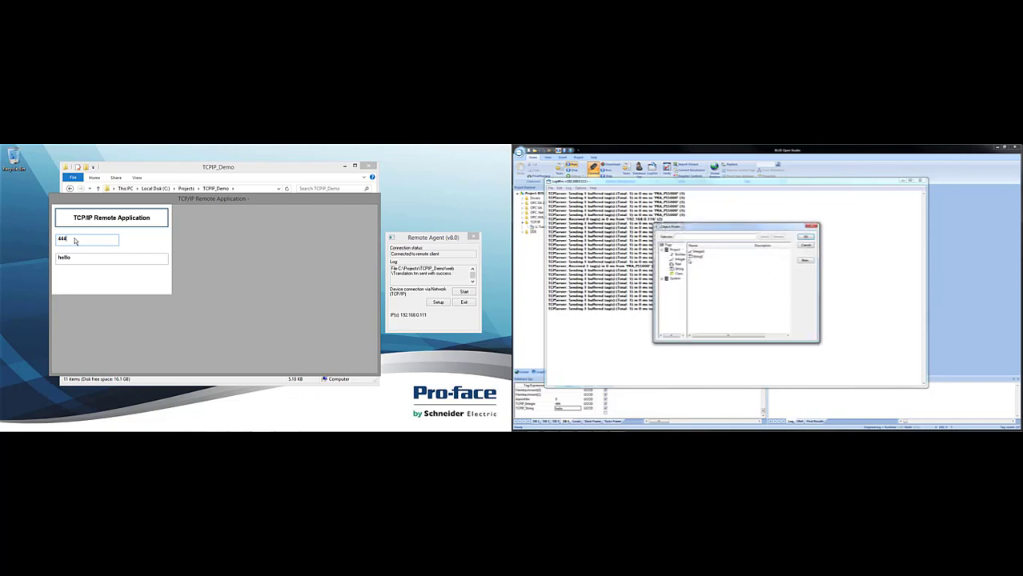
{"action": "left_click", "coordinate": [696, 252]}
{"action": "key", "text": "Return"}
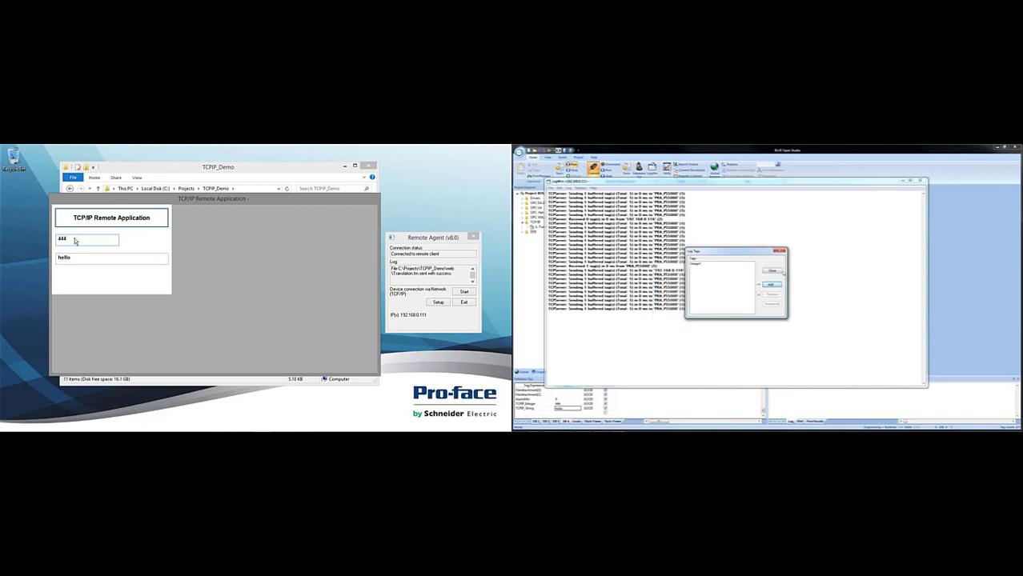
{"action": "left_click", "coordinate": [773, 272]}
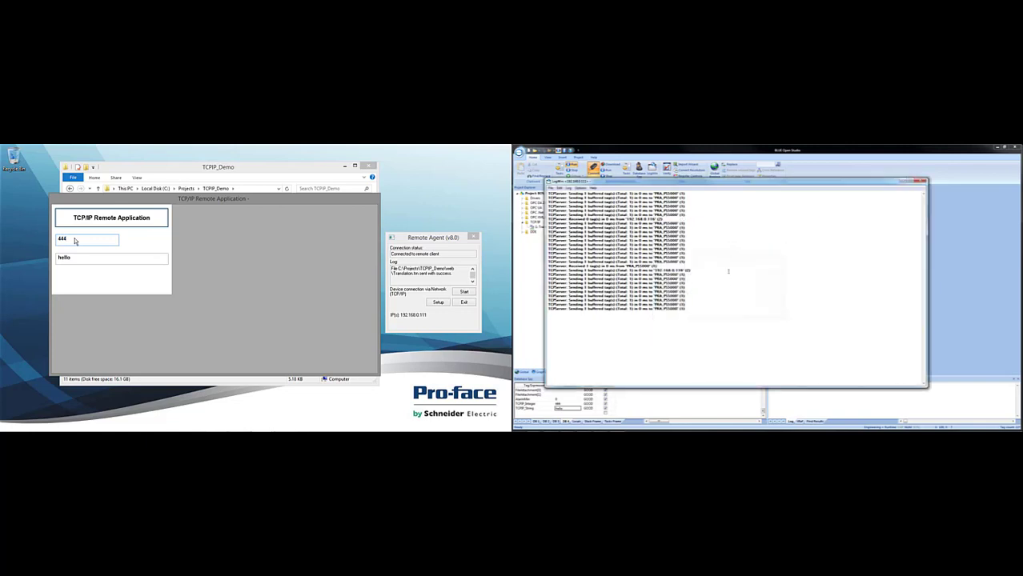
- Delete all existing text from the remote log, and set the integer field in the target's remote application to 123
{"action": "right_click", "coordinate": [724, 235]}
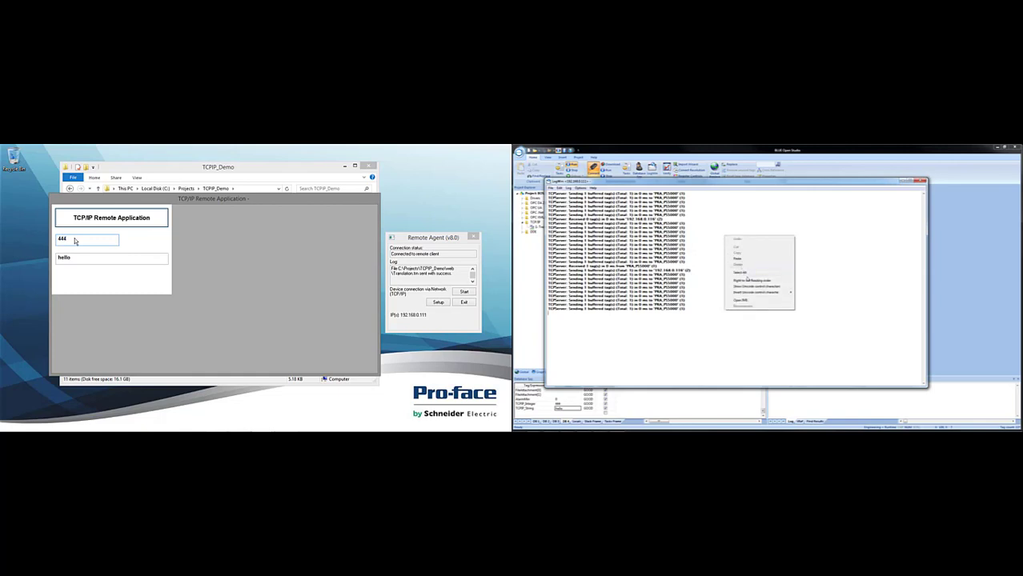
{"action": "left_click", "coordinate": [740, 273]}
{"action": "right_click", "coordinate": [720, 249]}
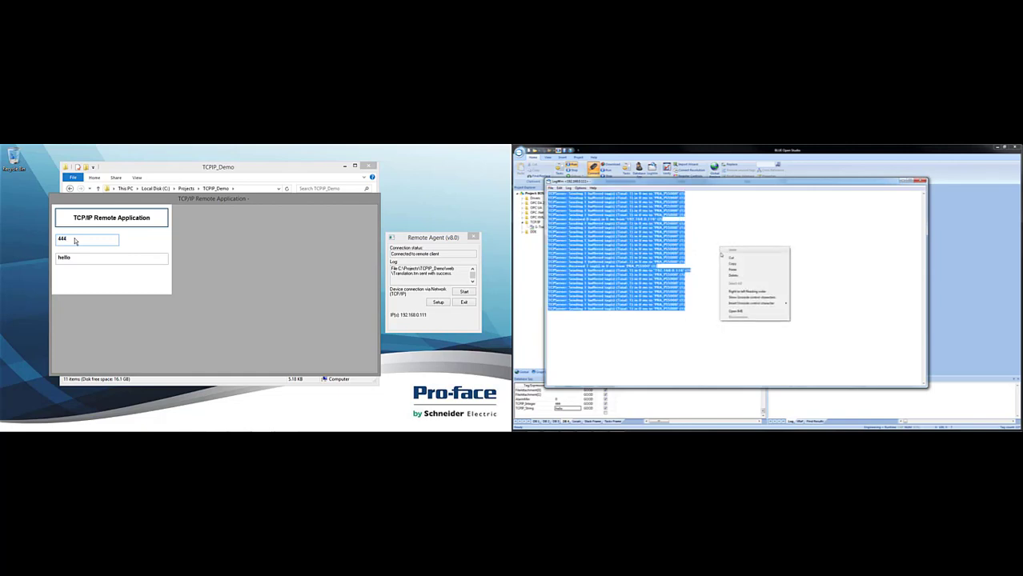
{"action": "left_click", "coordinate": [733, 275]}
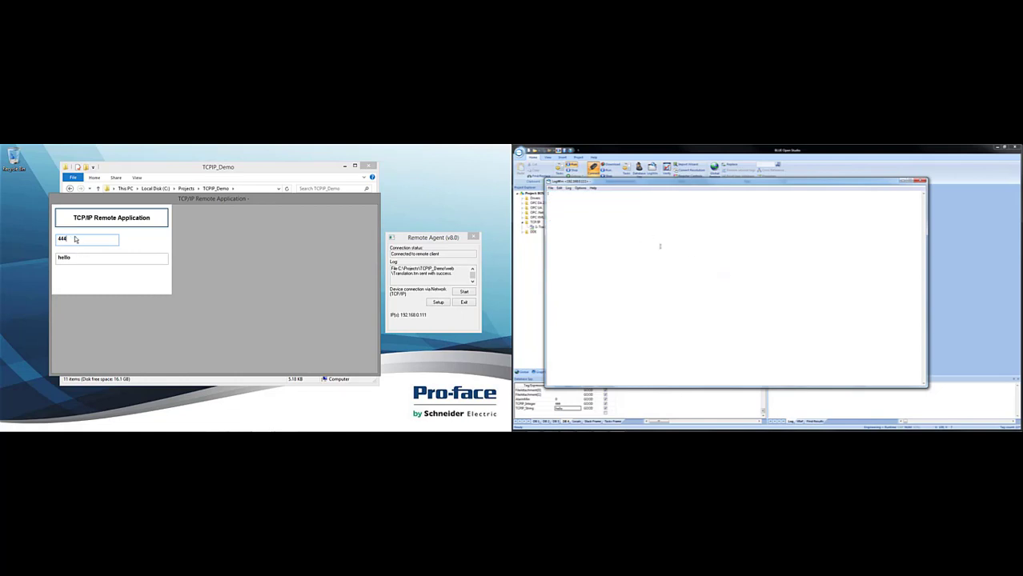
{"action": "type", "text": "123"}
{"action": "key", "text": "Return"}
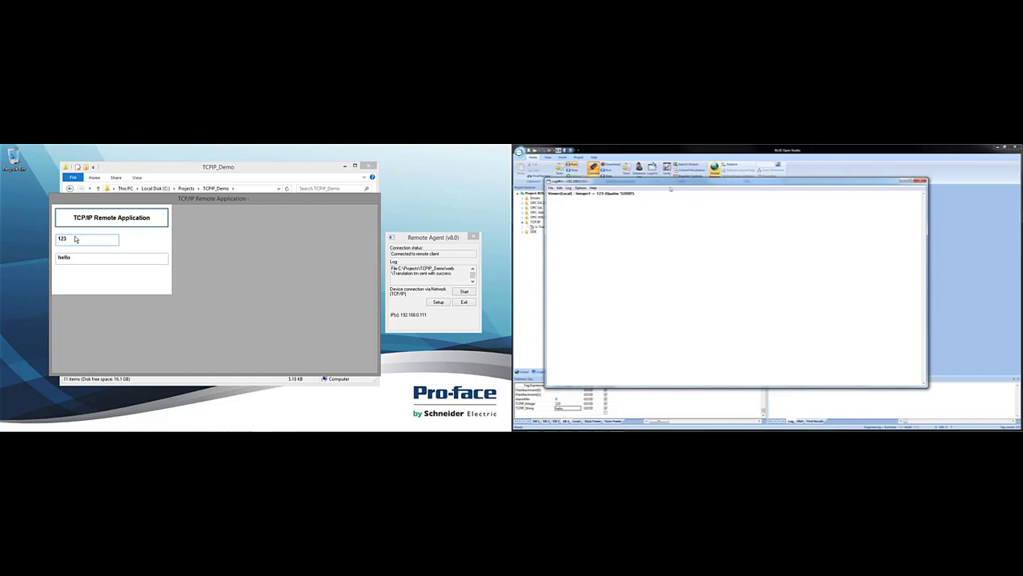
- Arrange the development machine's windows side by side, with BLUE Open Studio on the left half and LogWin on the right half
{"action": "key", "text": "super+Right"}
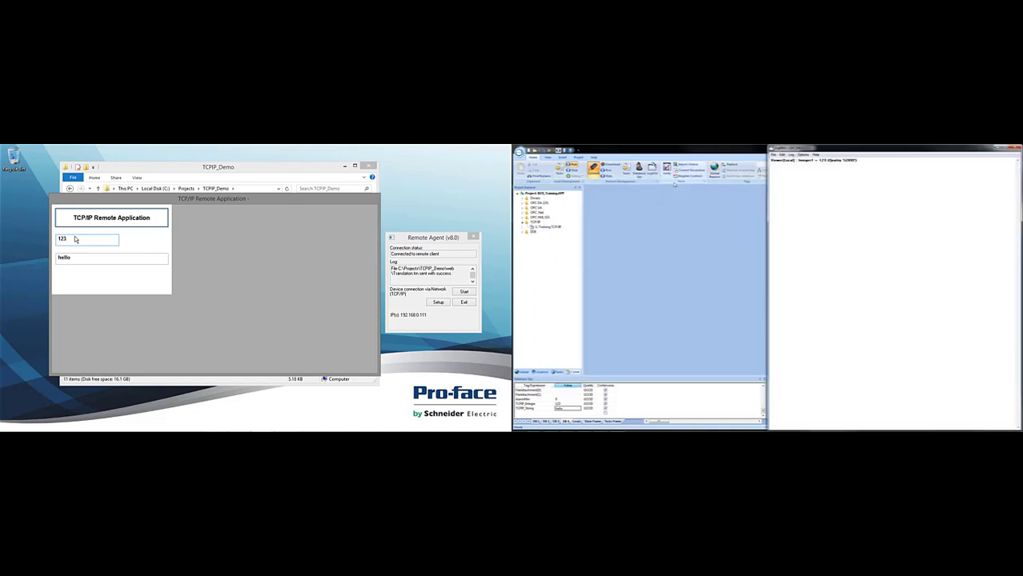
{"action": "left_click", "coordinate": [688, 150]}
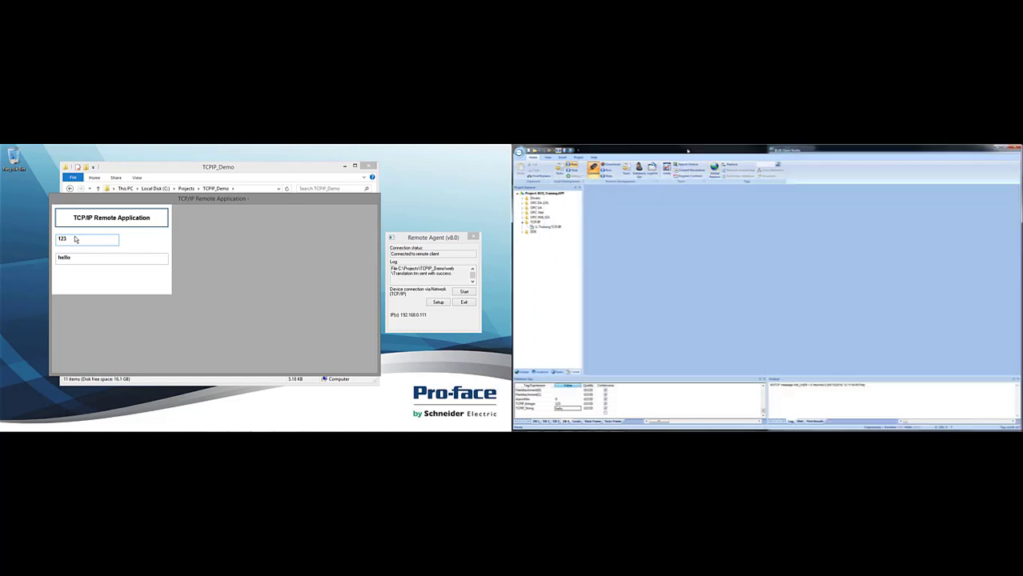
{"action": "key", "text": "super+Left"}
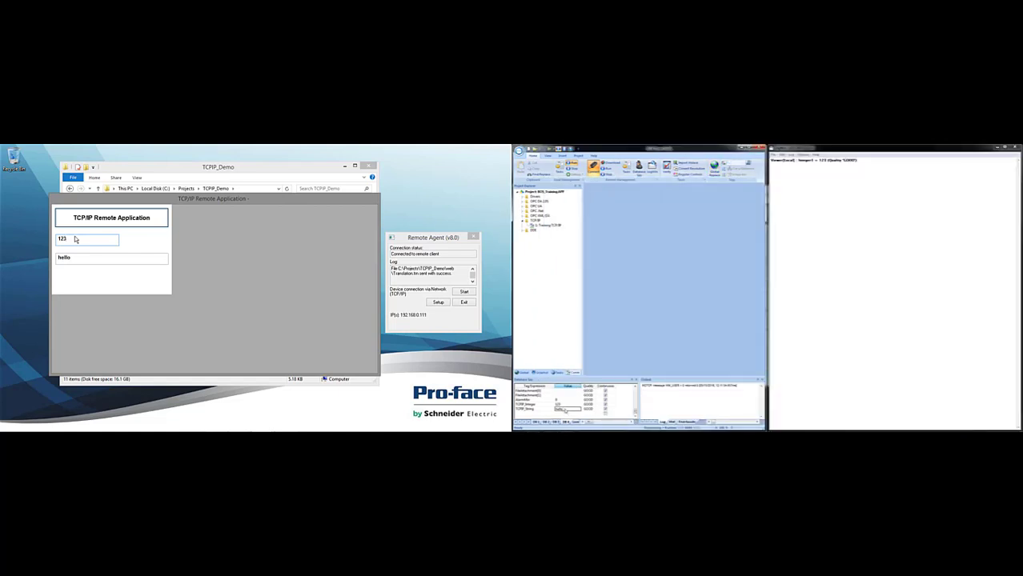
- Set the value of the TCPIP_Integer tag to 555 in the local Database Spy
{"action": "left_click", "coordinate": [568, 406]}
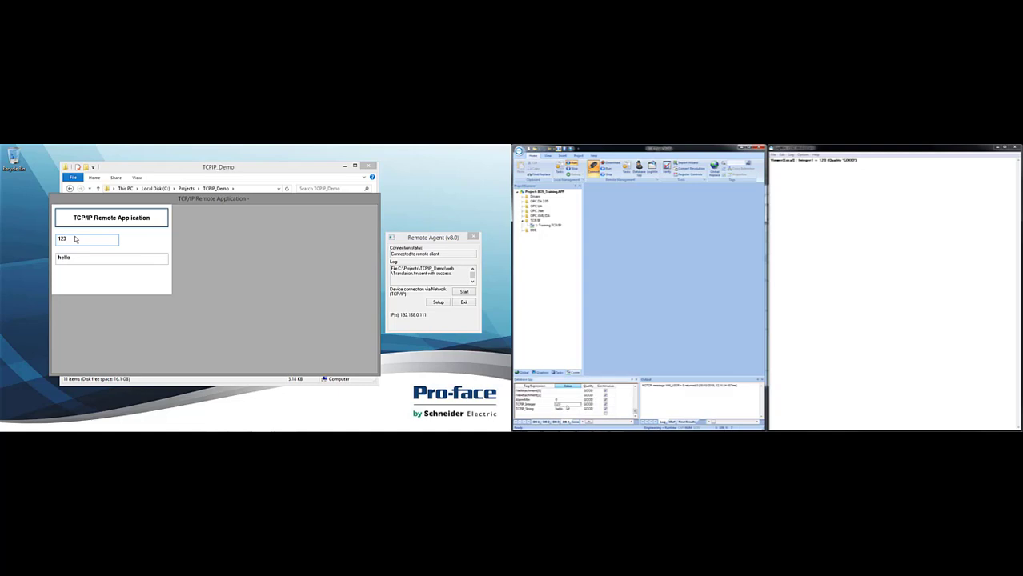
{"action": "left_click", "coordinate": [568, 406]}
{"action": "type", "text": "555"}
{"action": "key", "text": "Return"}
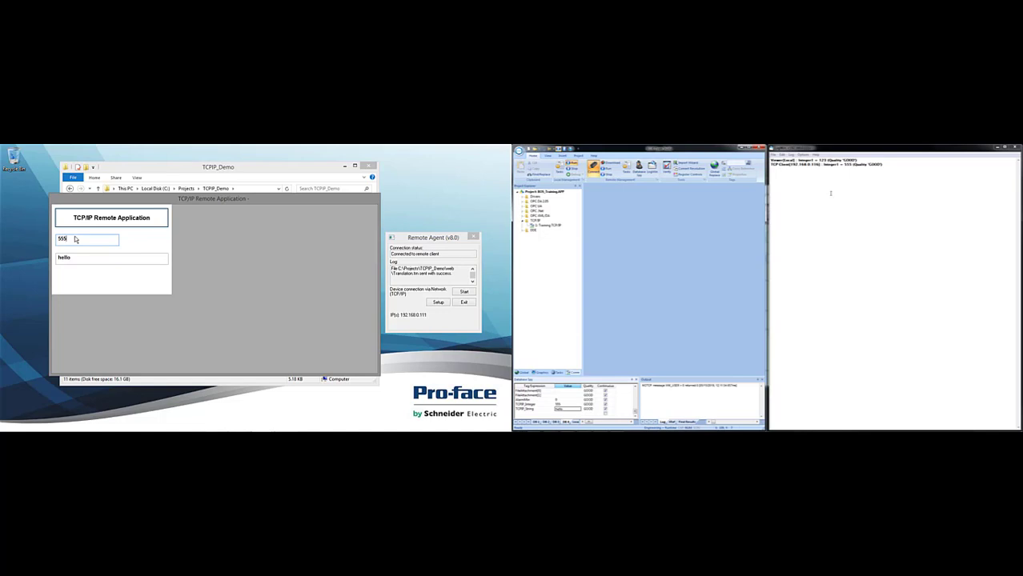
- Review the Save On Disk options of the remote LogWin, and leave without changing them
{"action": "left_click", "coordinate": [791, 156]}
{"action": "mouse_move", "coordinate": [803, 156]}
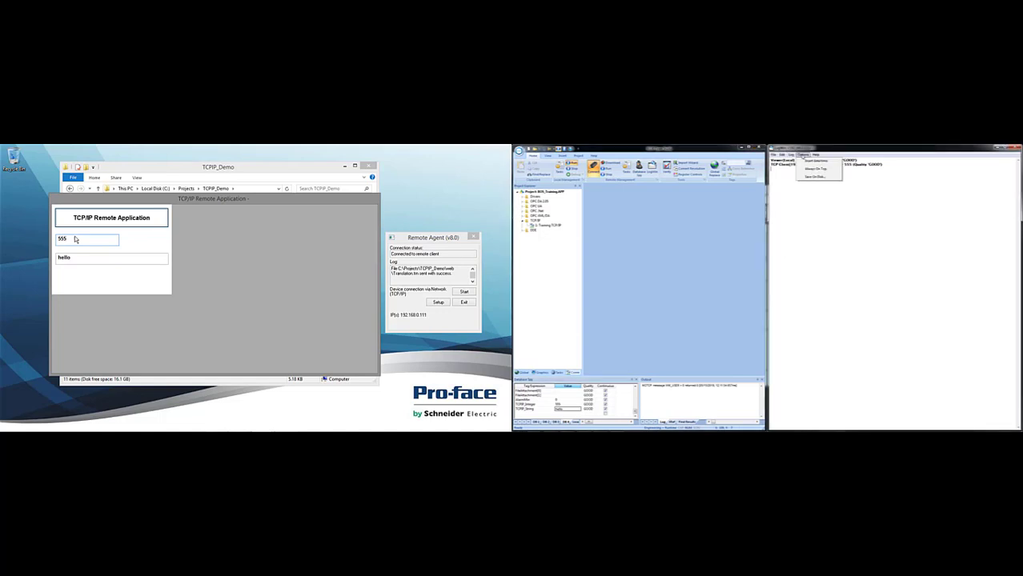
{"action": "left_click", "coordinate": [816, 179]}
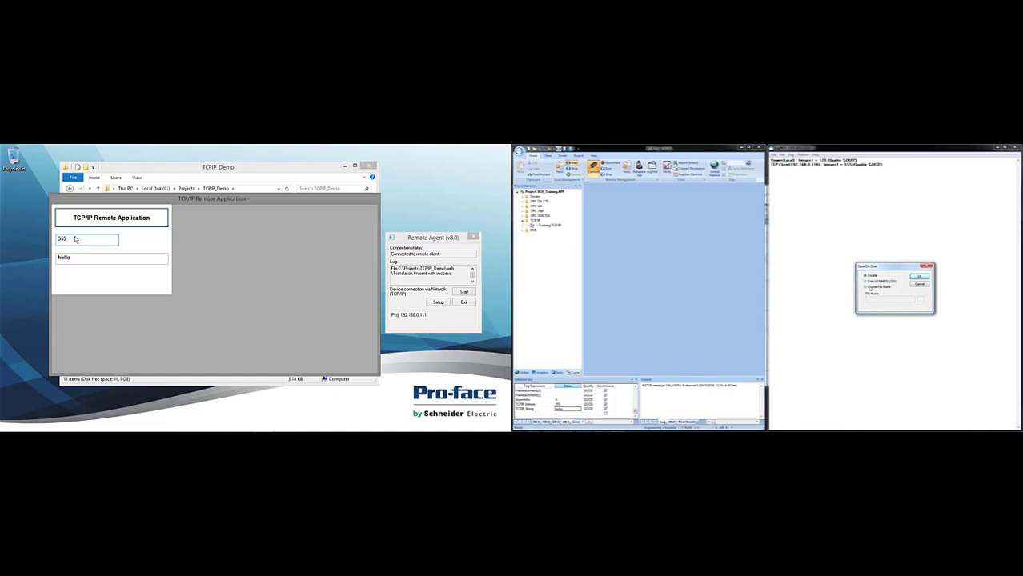
{"action": "left_click", "coordinate": [920, 285]}
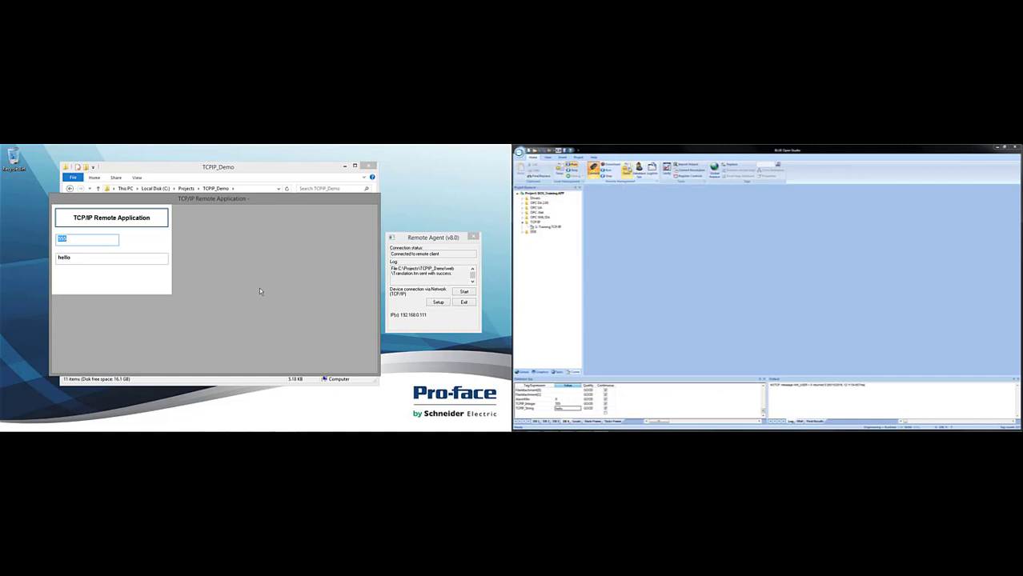
- Stop the TCP/IP Server Runtime task on the remote target
{"action": "left_click", "coordinate": [626, 169]}
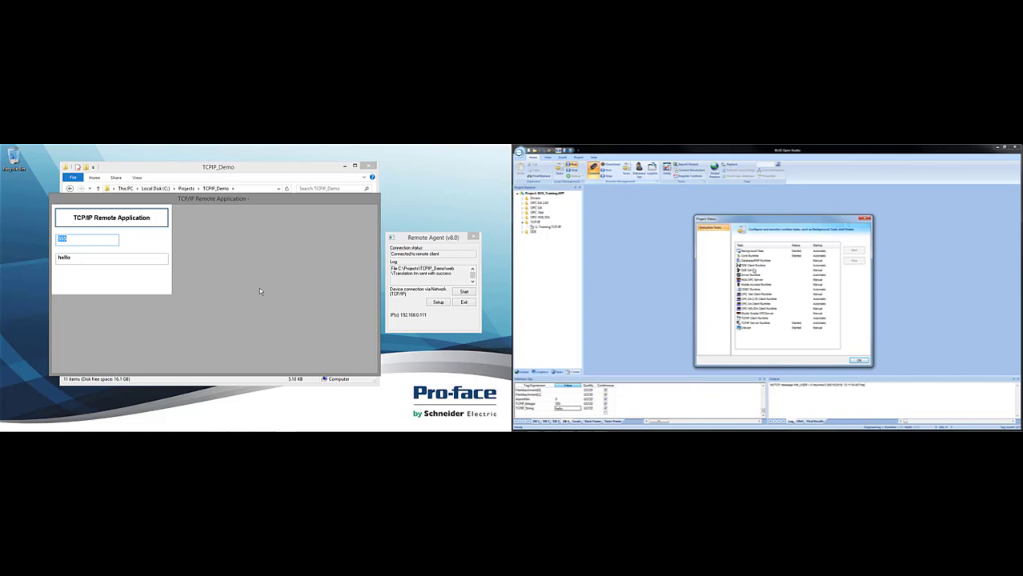
{"action": "left_click", "coordinate": [758, 323]}
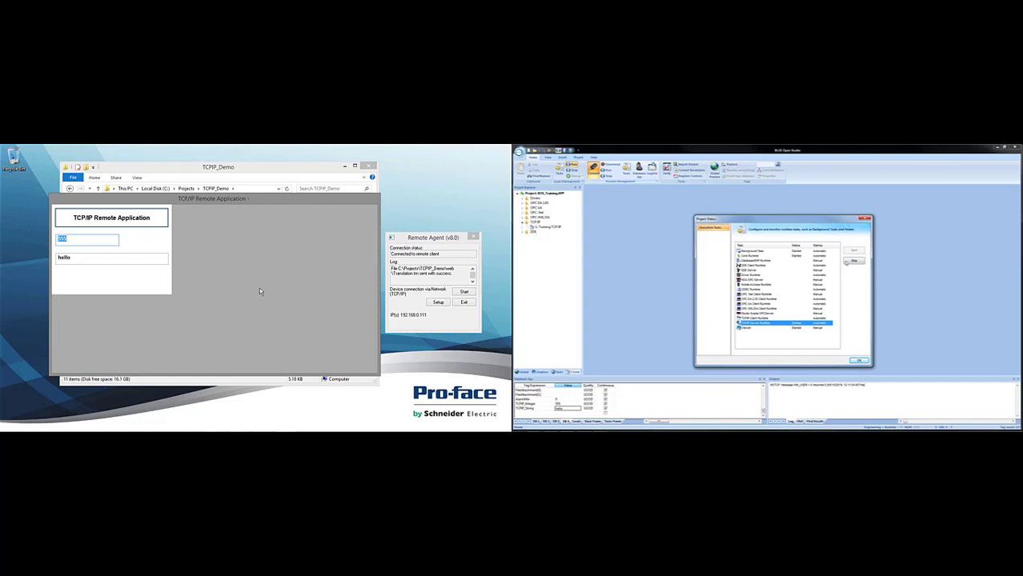
{"action": "left_click", "coordinate": [854, 261]}
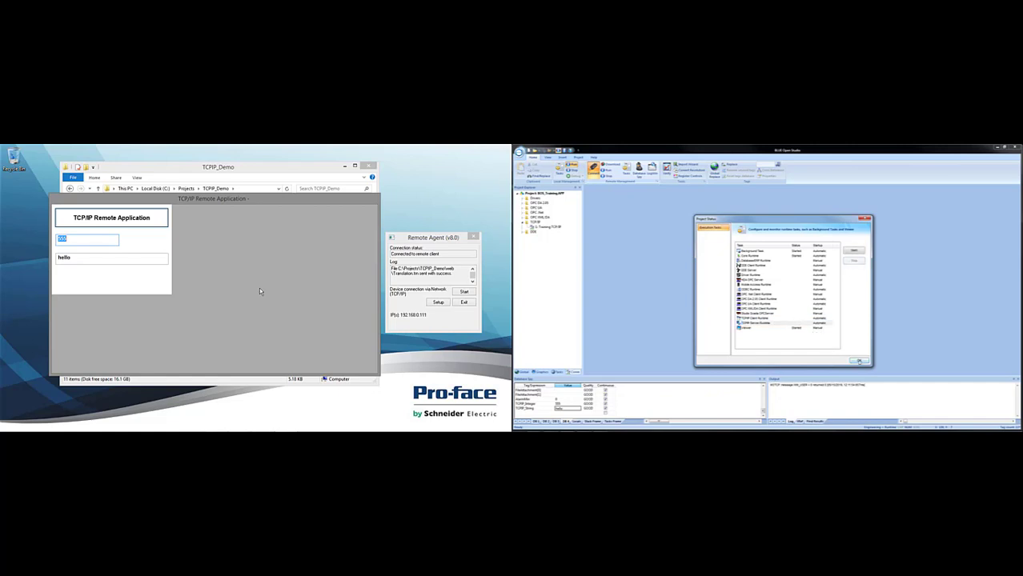
{"action": "left_click", "coordinate": [859, 362]}
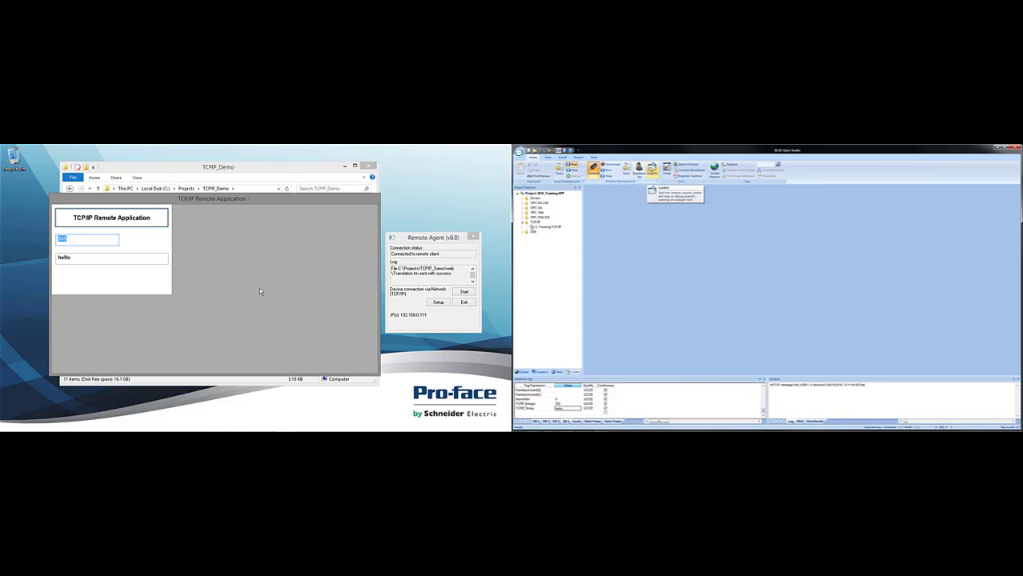
- Try to open the remote LogWin for the target with blank credentials while its TCP/IP Server Runtime is stopped
{"action": "left_click", "coordinate": [652, 169]}
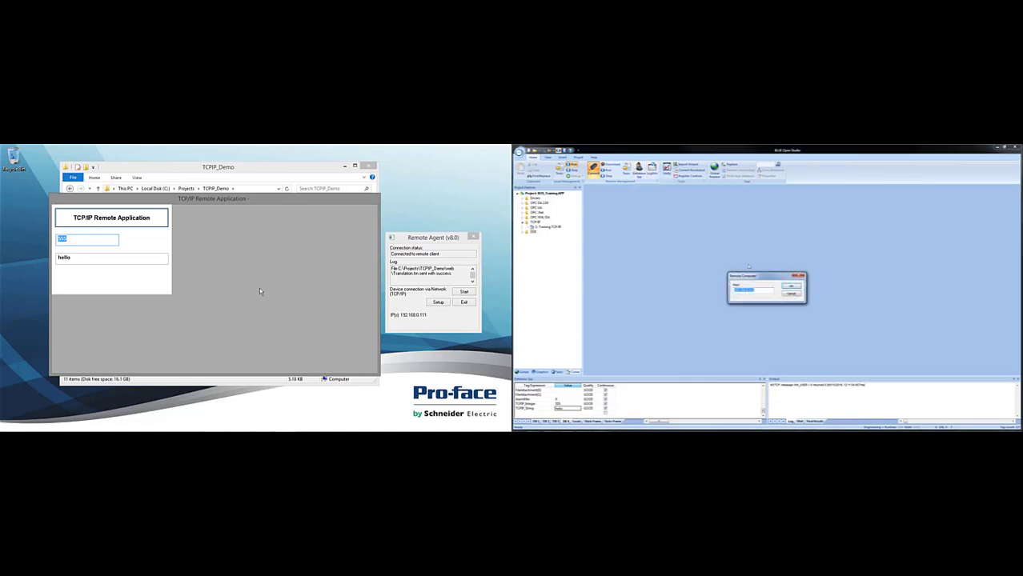
{"action": "left_click", "coordinate": [789, 286]}
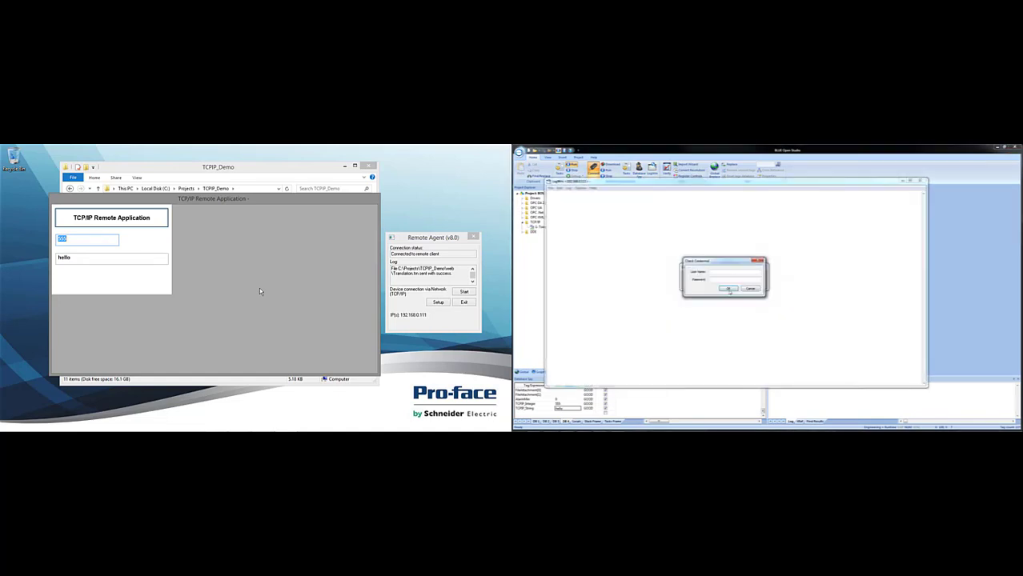
{"action": "left_click", "coordinate": [726, 272]}
{"action": "left_click", "coordinate": [727, 289]}
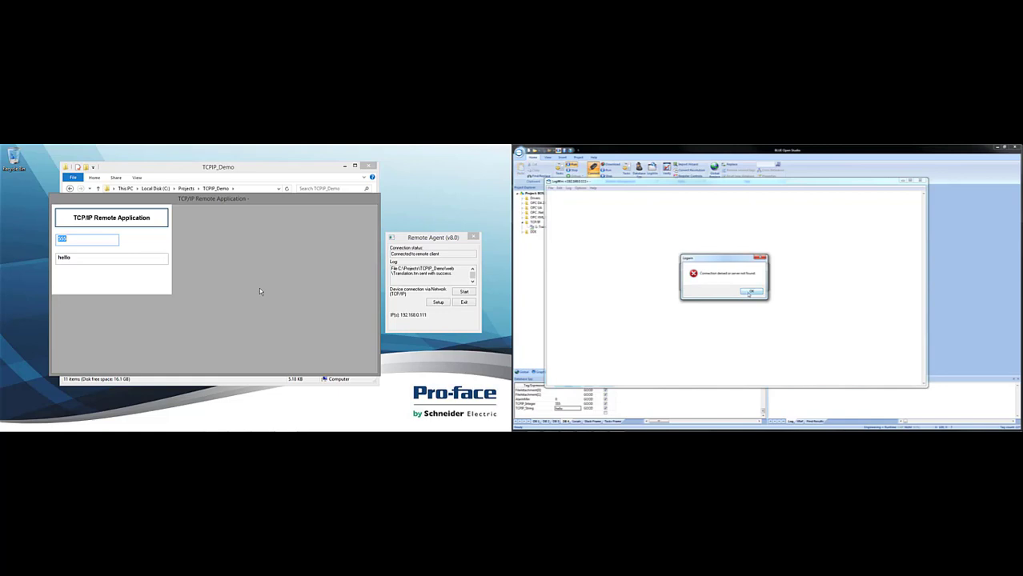
{"action": "left_click", "coordinate": [750, 293]}
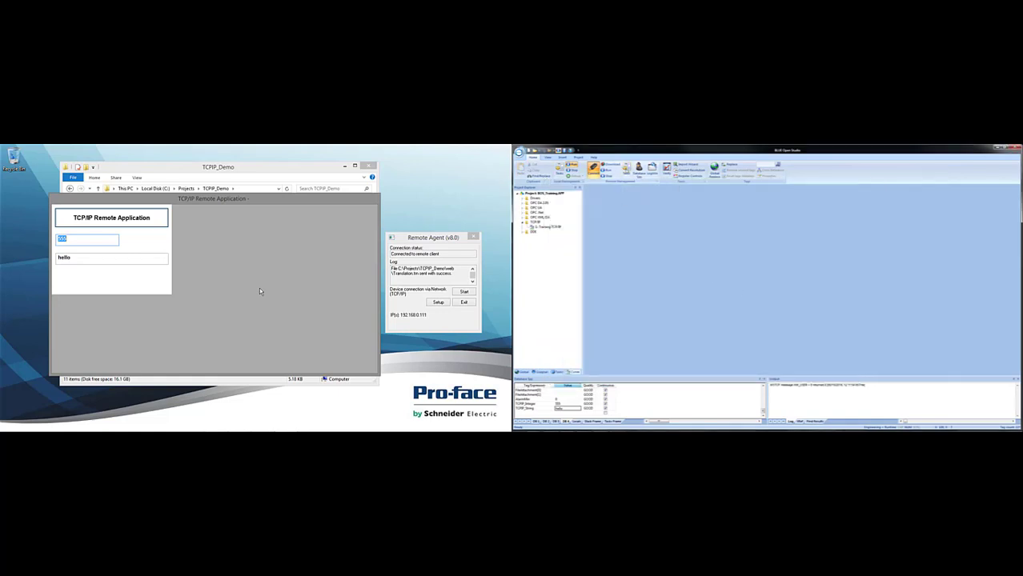
- Start the TCP/IP Server Runtime task on the remote target again
{"action": "left_click", "coordinate": [627, 168]}
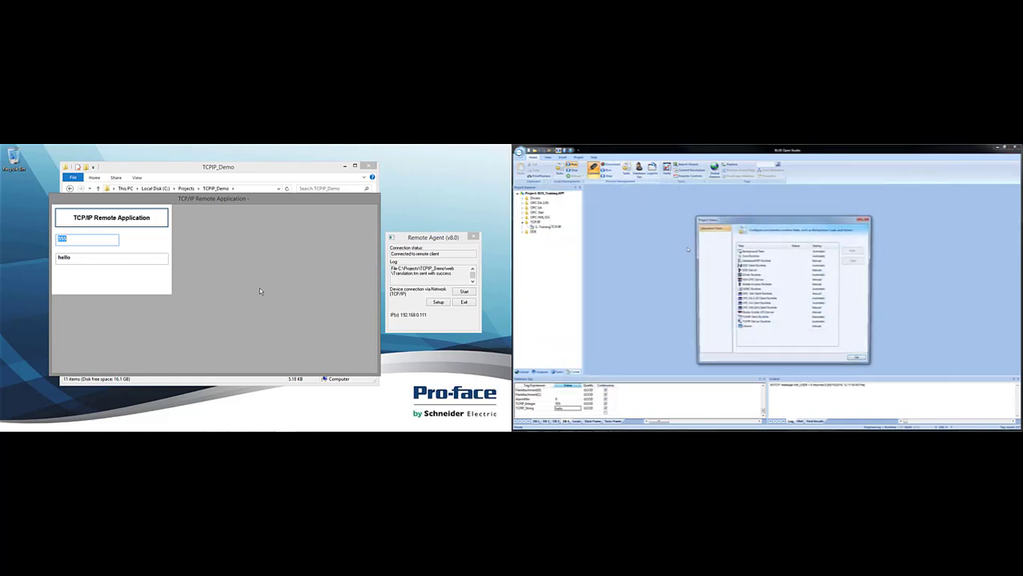
{"action": "left_click", "coordinate": [754, 323]}
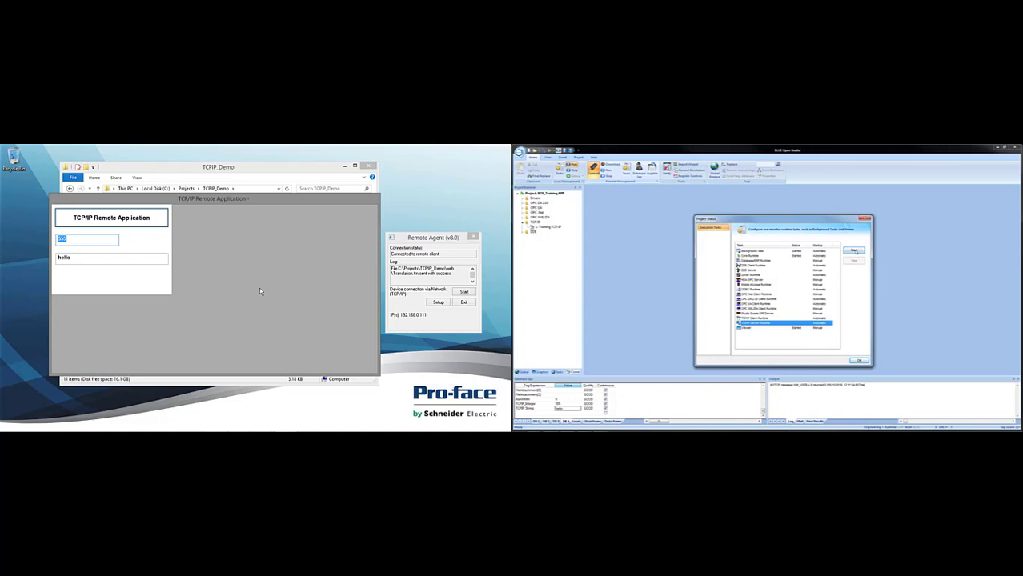
{"action": "left_click", "coordinate": [854, 251]}
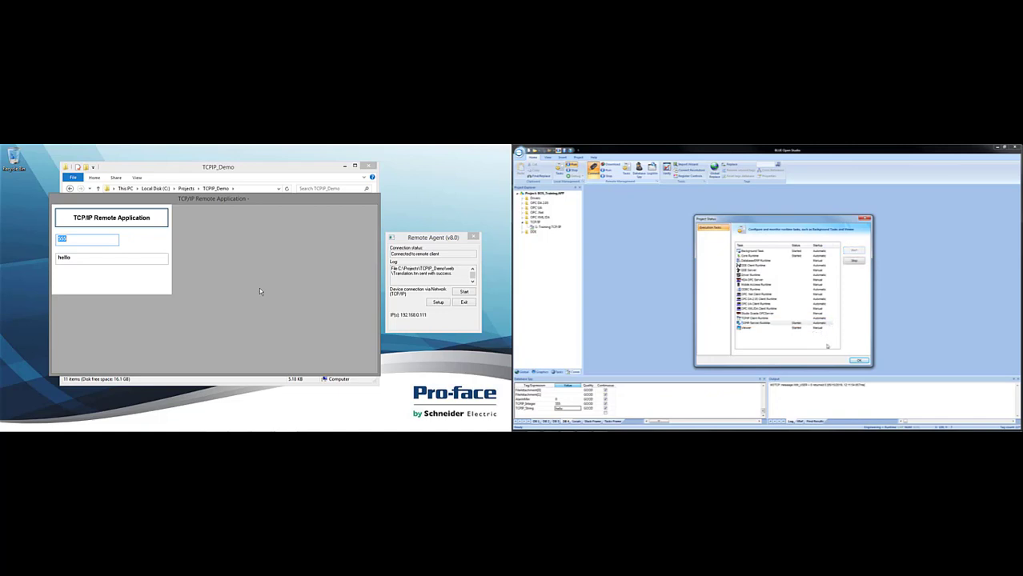
{"action": "left_click", "coordinate": [858, 360]}
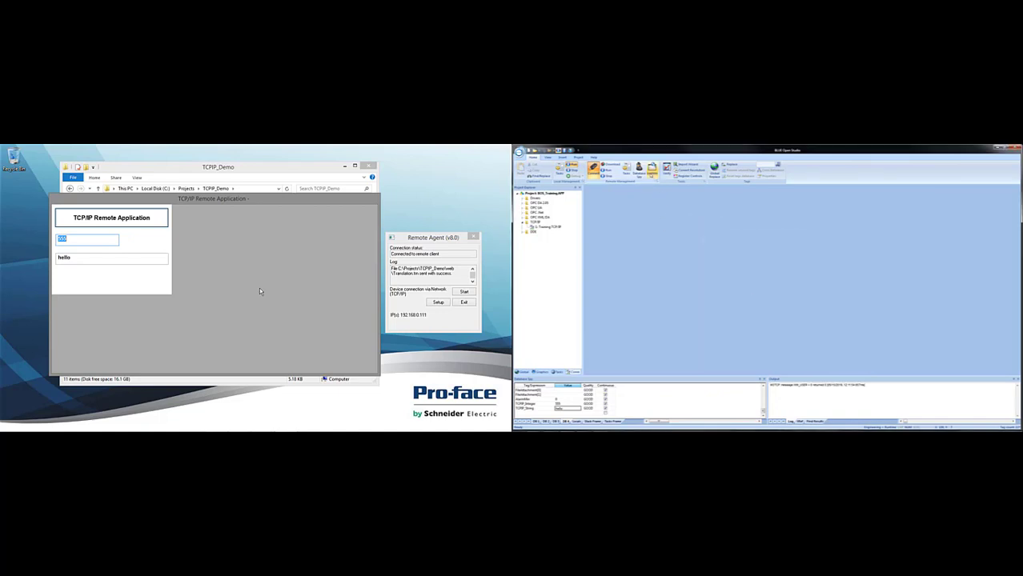
- Check that the remote LogWin connects to the target with the server task running, and close its window
{"action": "left_click", "coordinate": [652, 169]}
{"action": "left_click", "coordinate": [791, 286]}
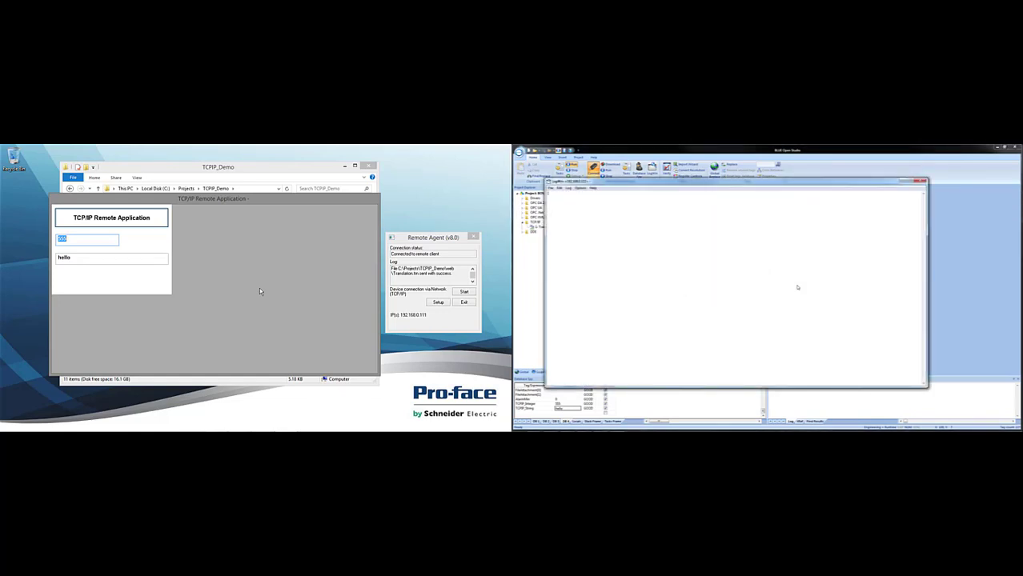
{"action": "left_click", "coordinate": [923, 182]}
- Examine the status and startup modes of the runtime tasks on the remote target
{"action": "left_click", "coordinate": [627, 170]}
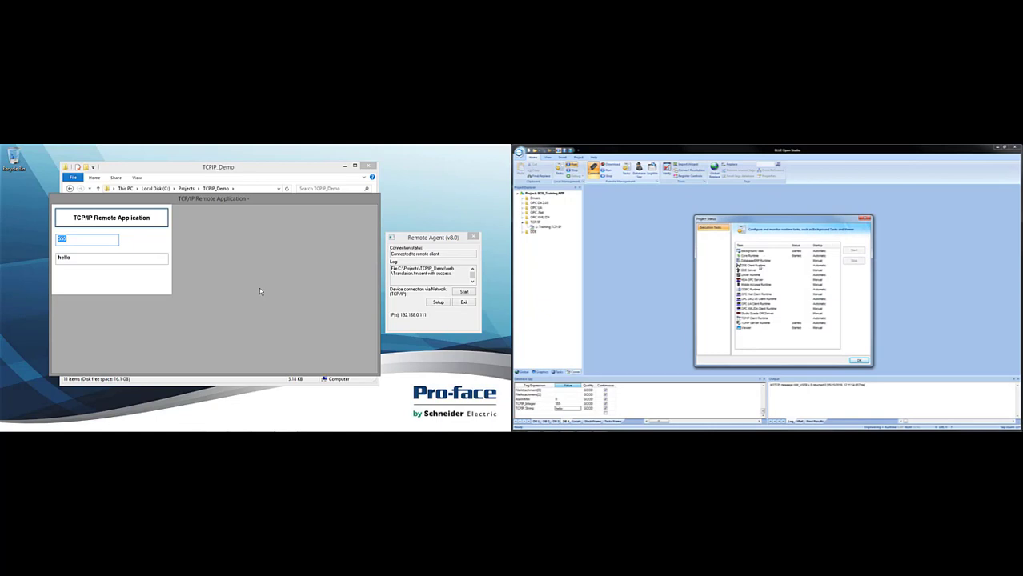
{"action": "left_click", "coordinate": [763, 280]}
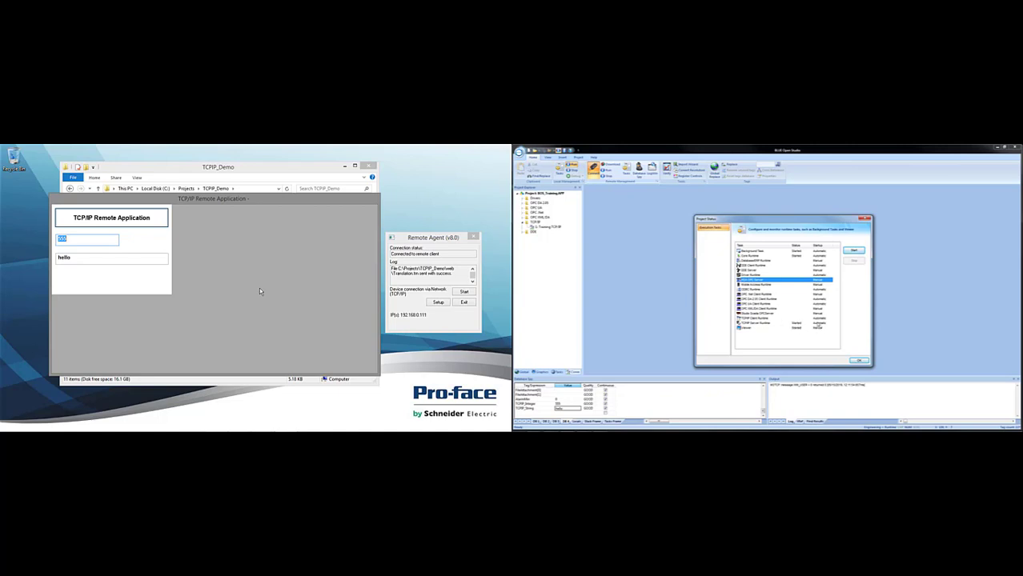
{"action": "left_click", "coordinate": [858, 359]}
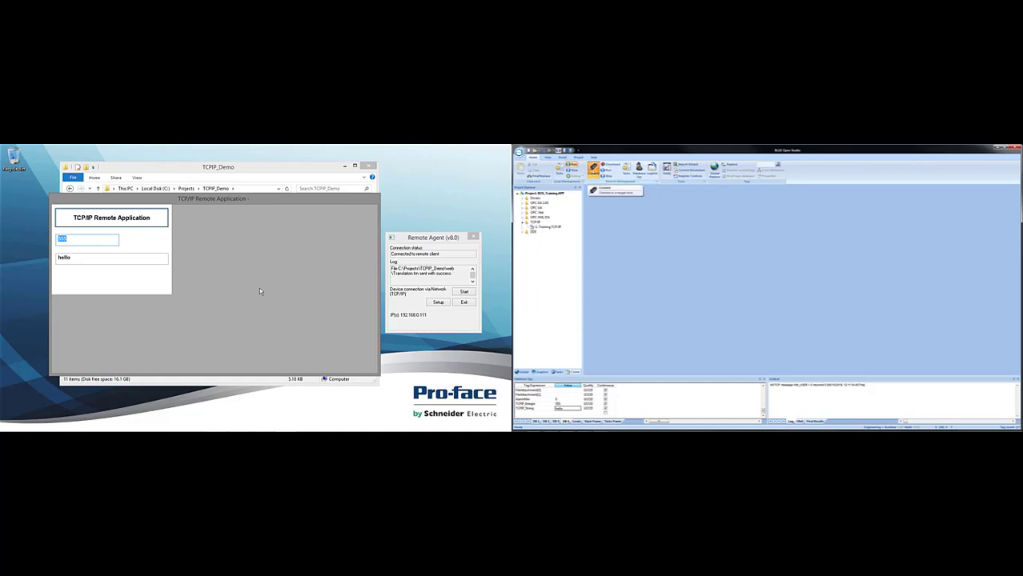
- Disconnect the development station from the remote target in Remote Management
{"action": "left_click", "coordinate": [594, 168]}
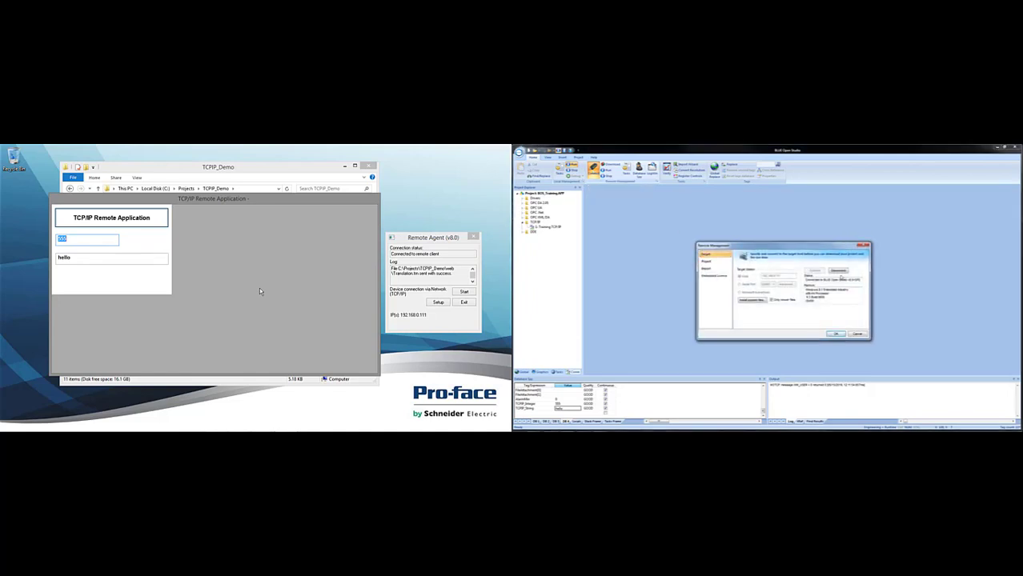
{"action": "left_click", "coordinate": [837, 271]}
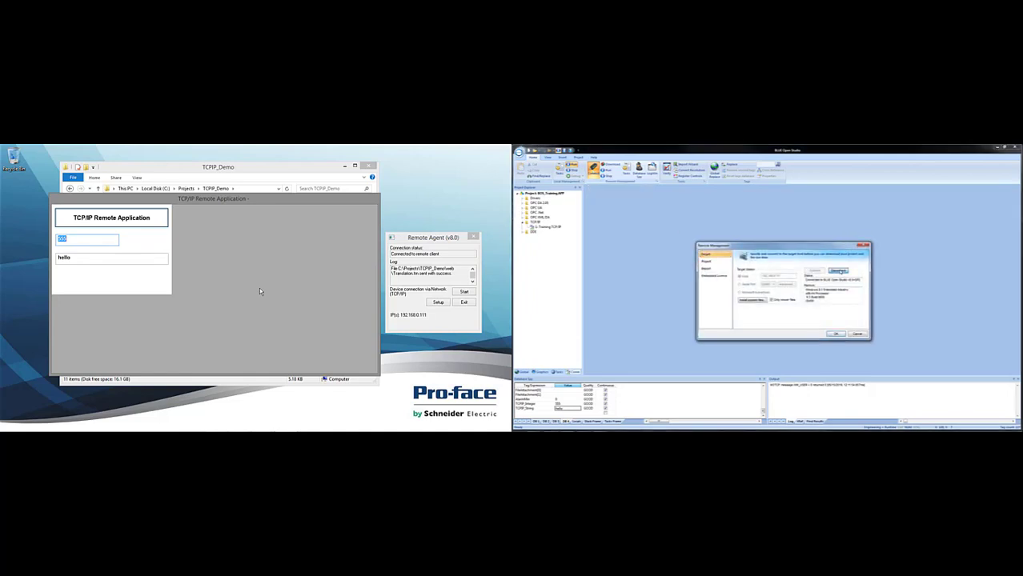